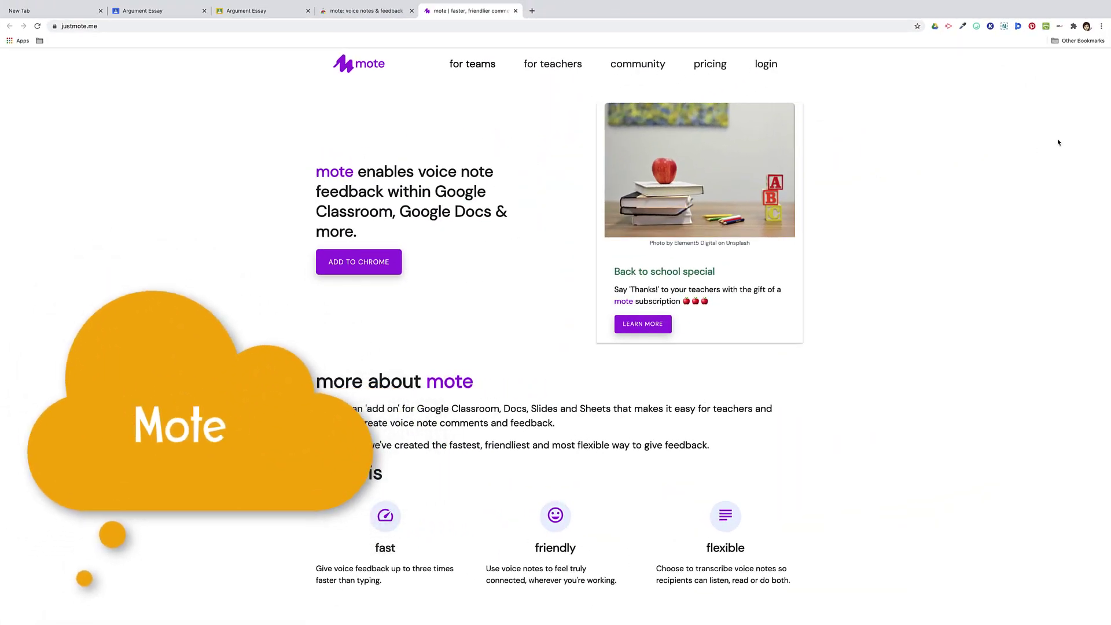
Skim the Mote features and teacher testimonials, then switch to the student's Argument Essay submission.
scroll(1057, 142, down, 2)
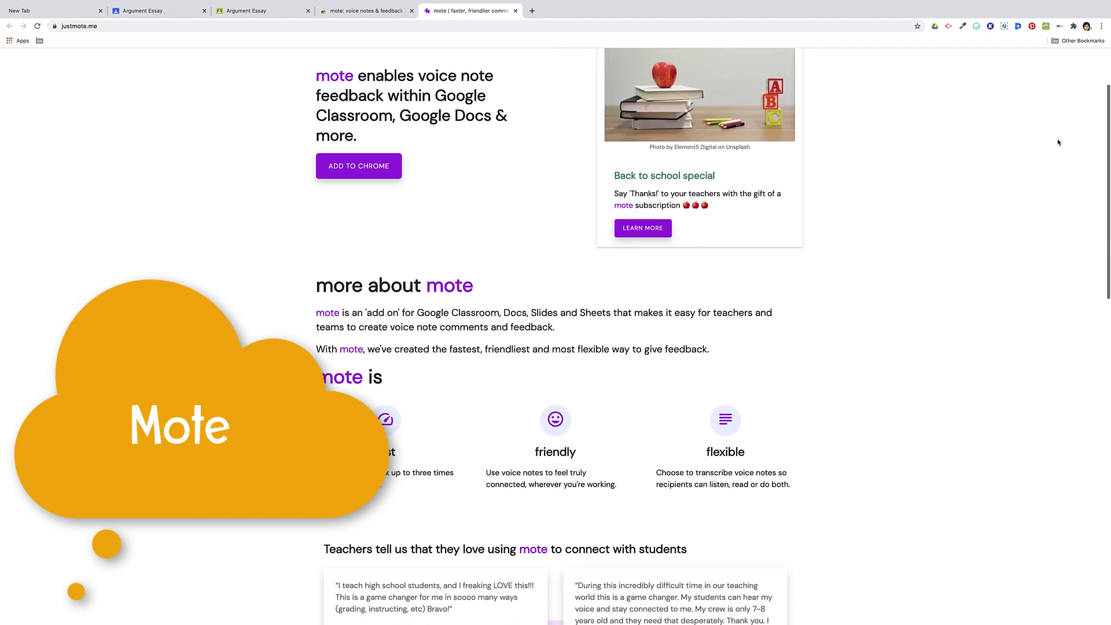
scroll(1058, 141, down, 2)
scroll(1058, 142, down, 3)
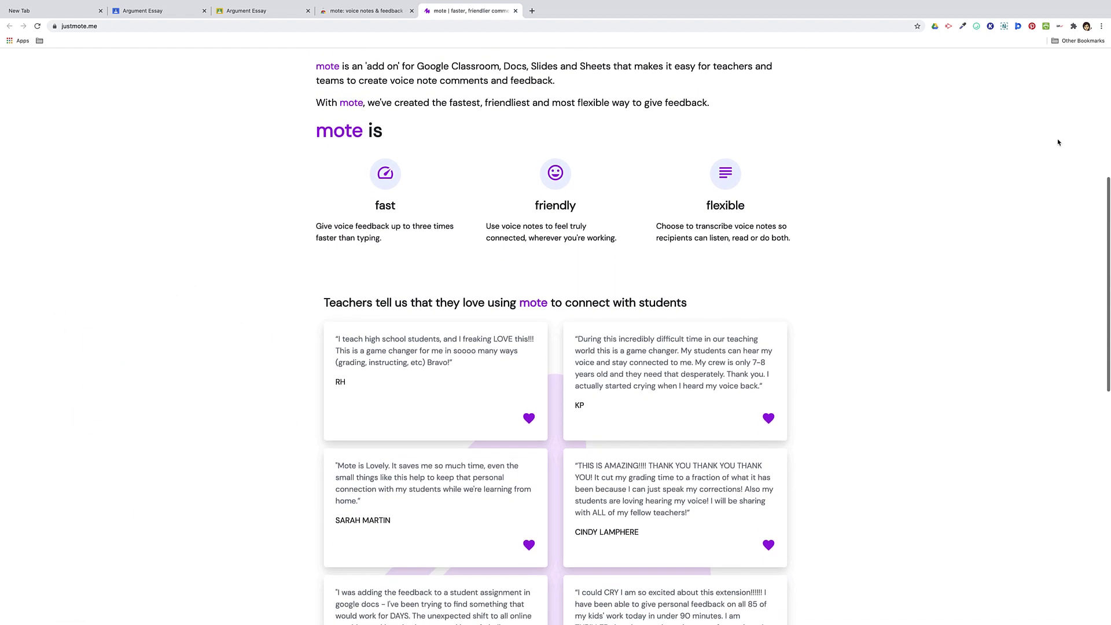
scroll(1058, 141, down, 3)
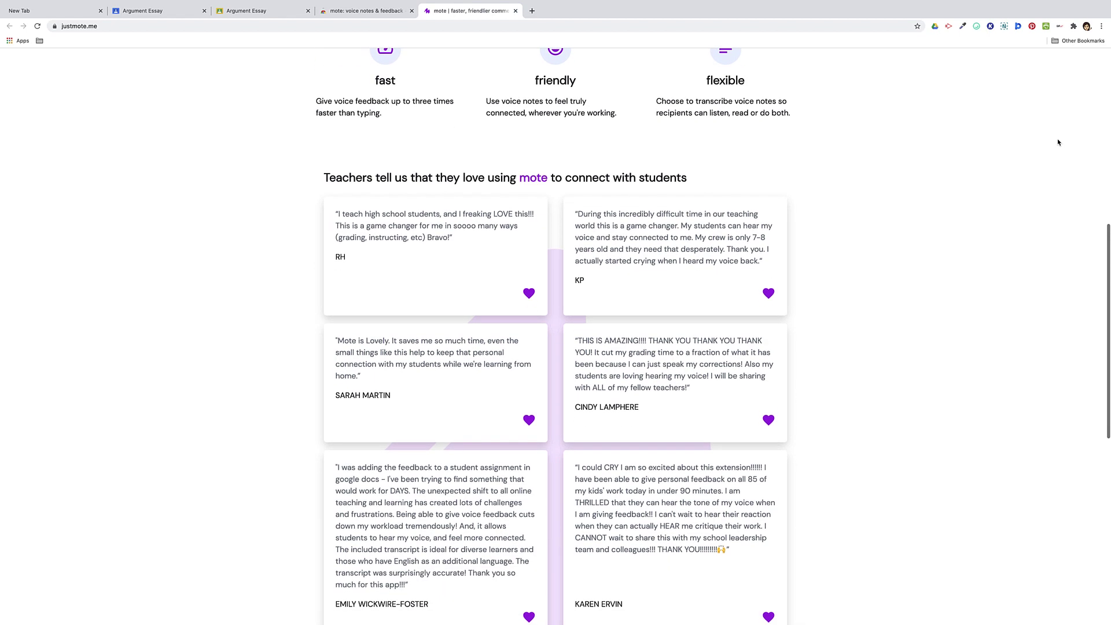
scroll(1058, 142, down, 1)
scroll(1058, 142, up, 1)
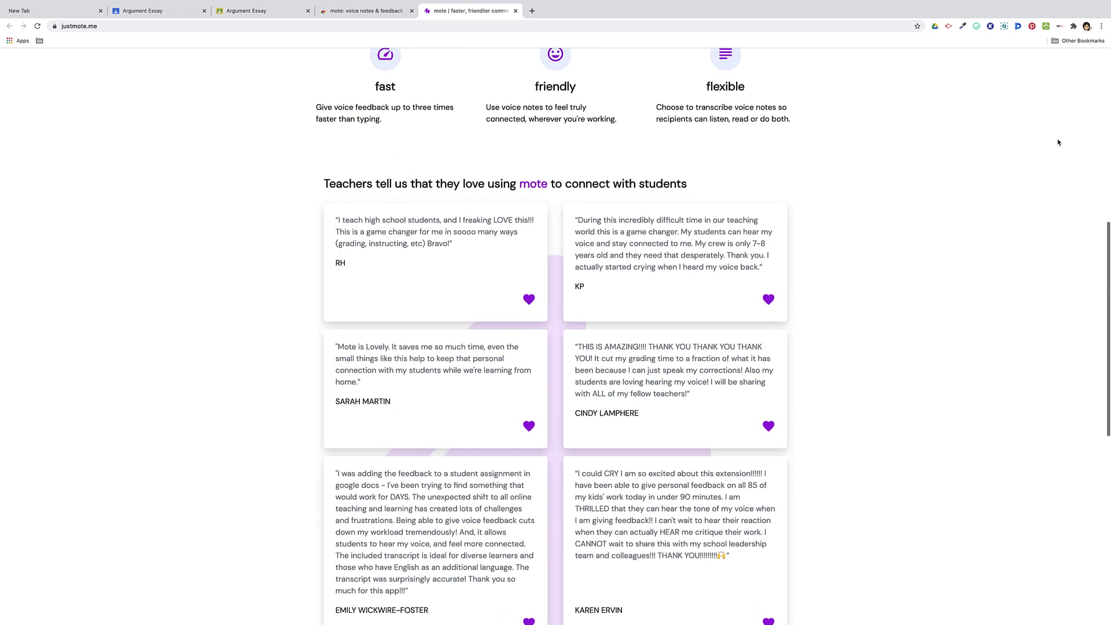
scroll(1057, 142, up, 5)
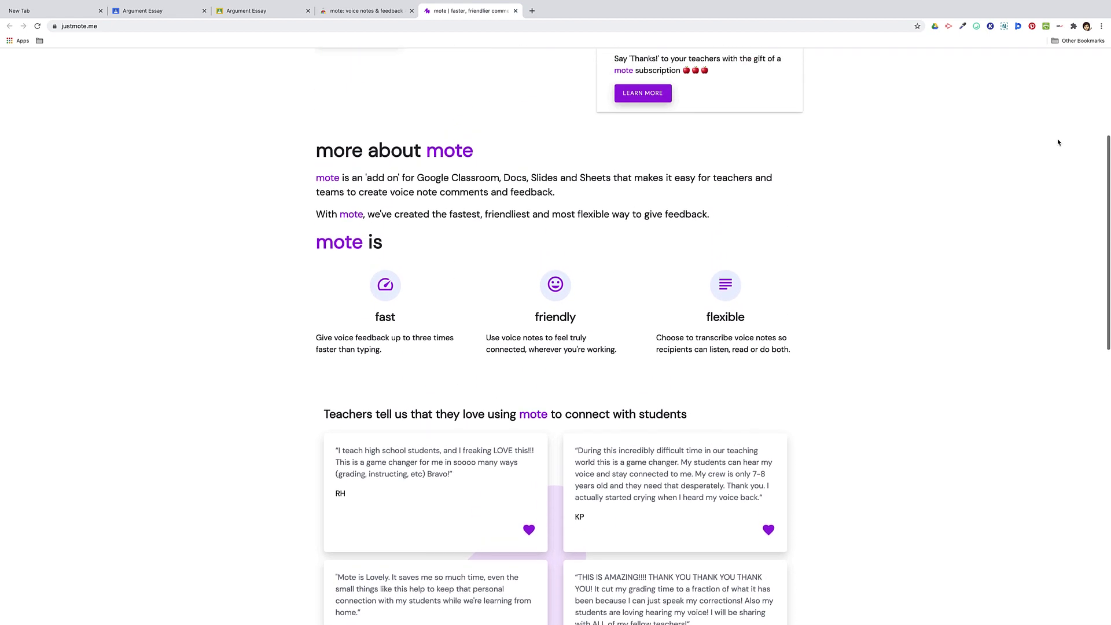
scroll(1057, 143, up, 3)
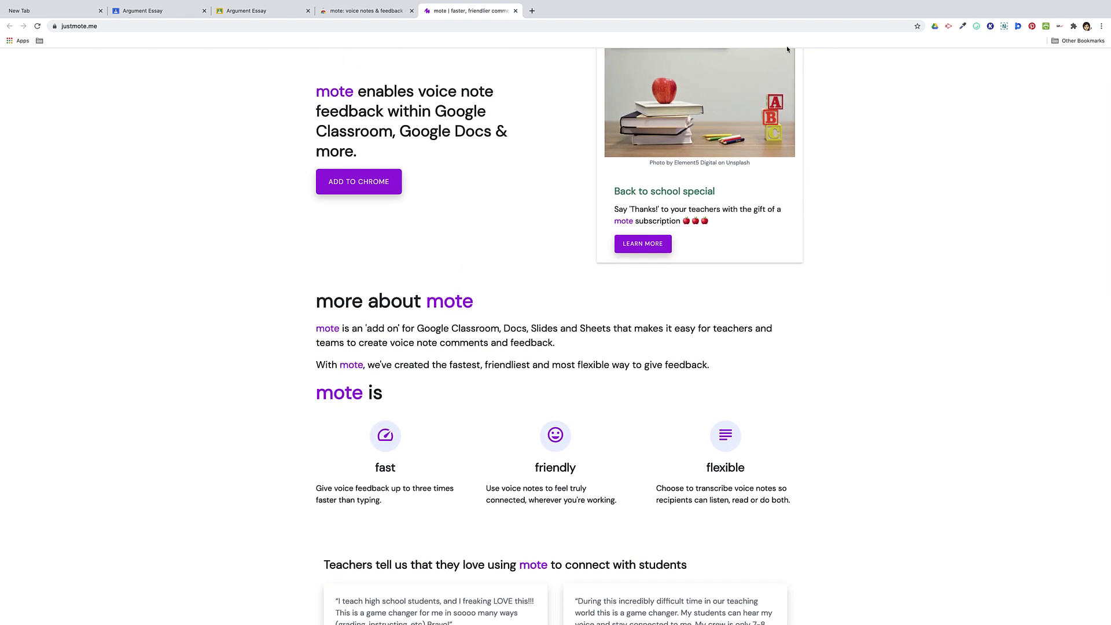
click(276, 12)
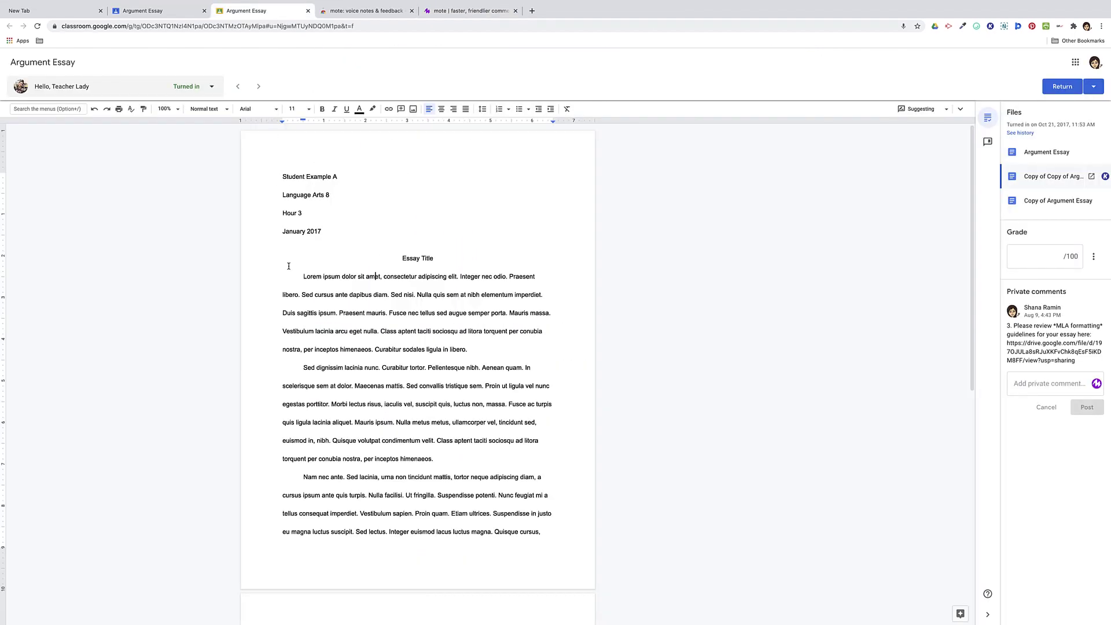
Record a Mote voice note as a comment on the first paragraph's opening words and post it.
drag(320, 279, 376, 280)
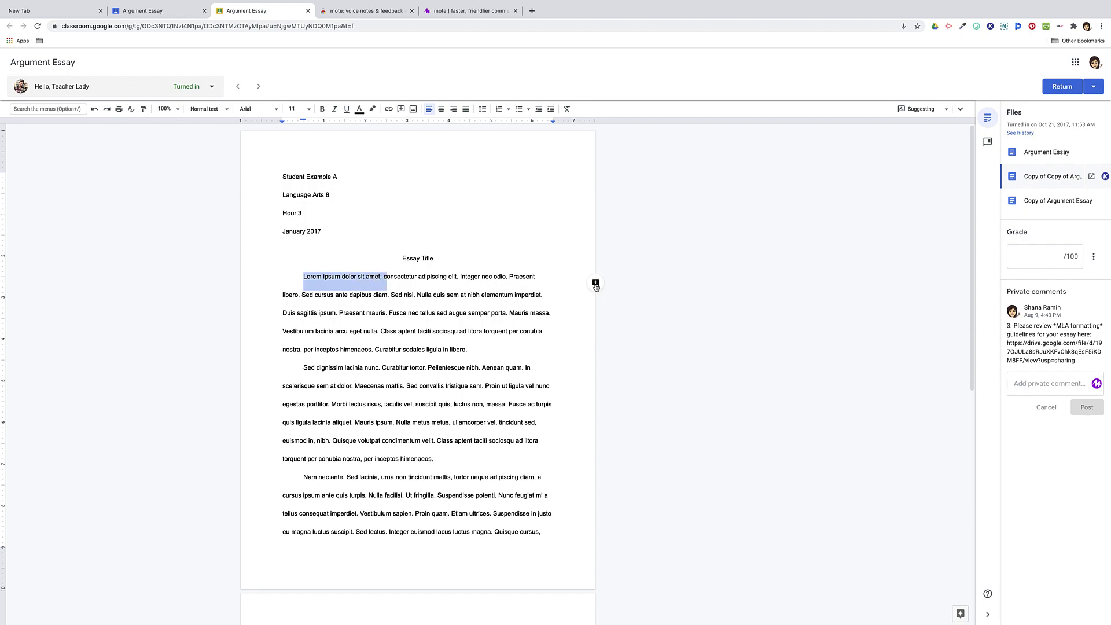
click(596, 284)
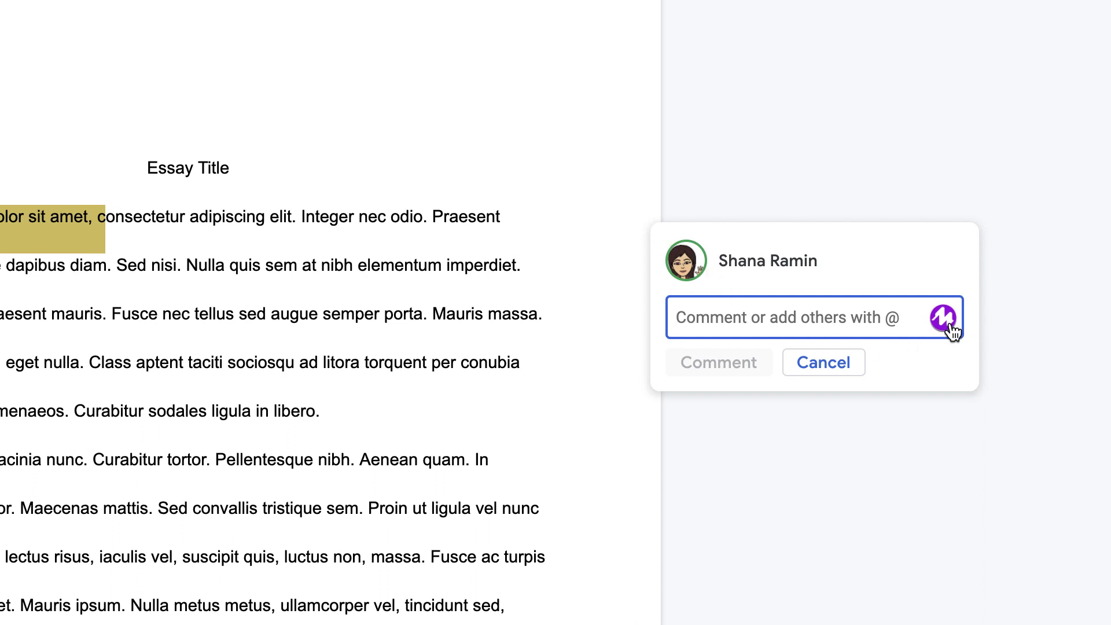
click(944, 319)
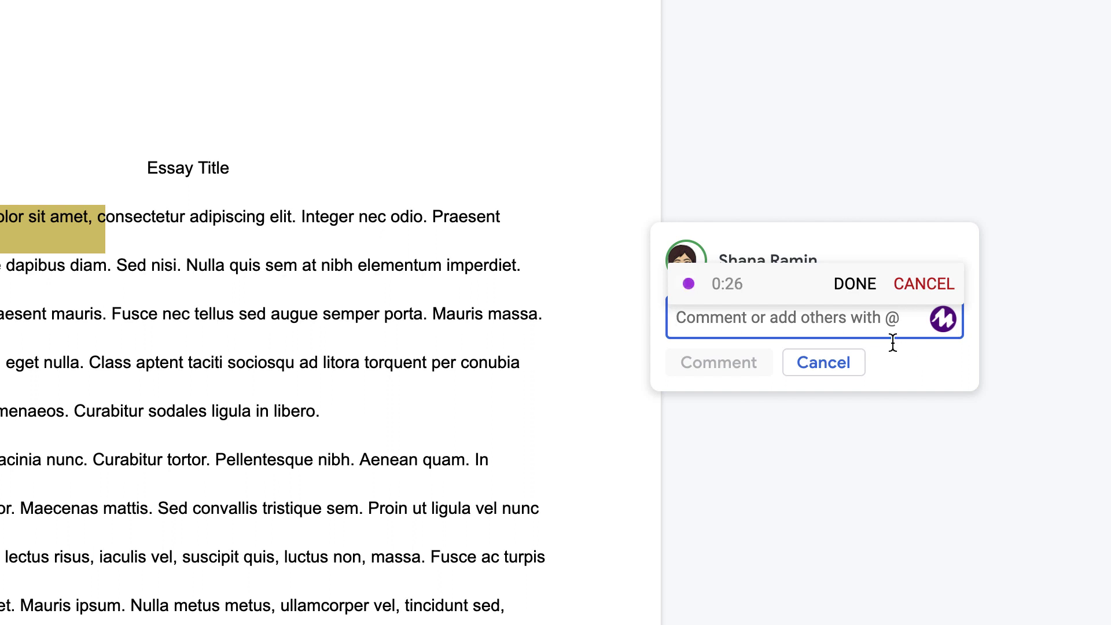
click(855, 283)
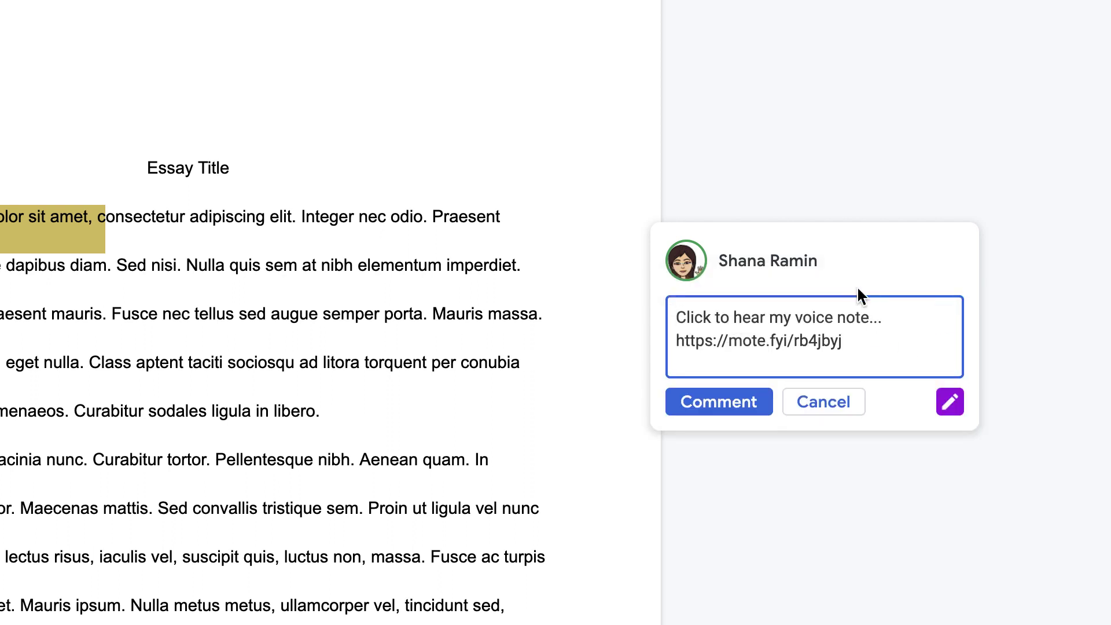
click(716, 405)
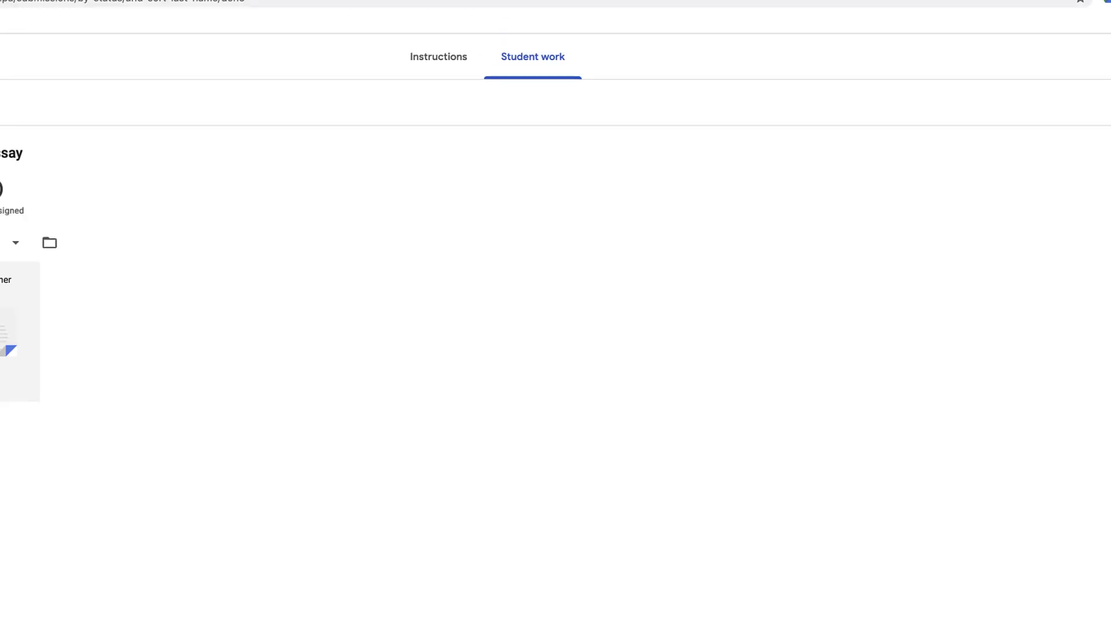
click(440, 55)
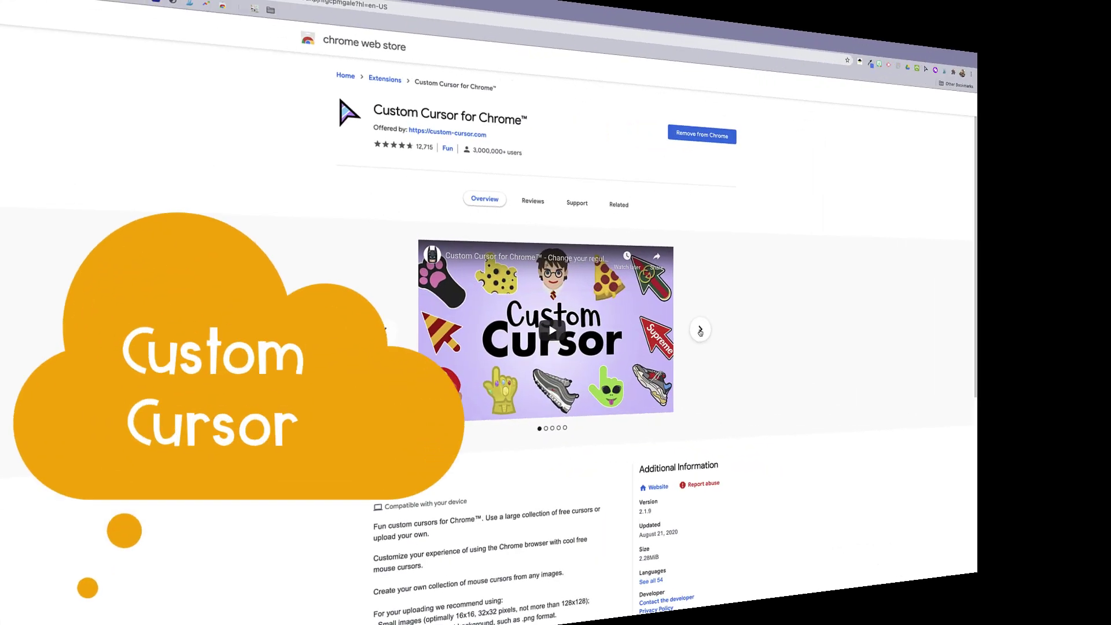
Page through the Custom Cursor store screenshots to the last one.
click(723, 331)
click(723, 331)
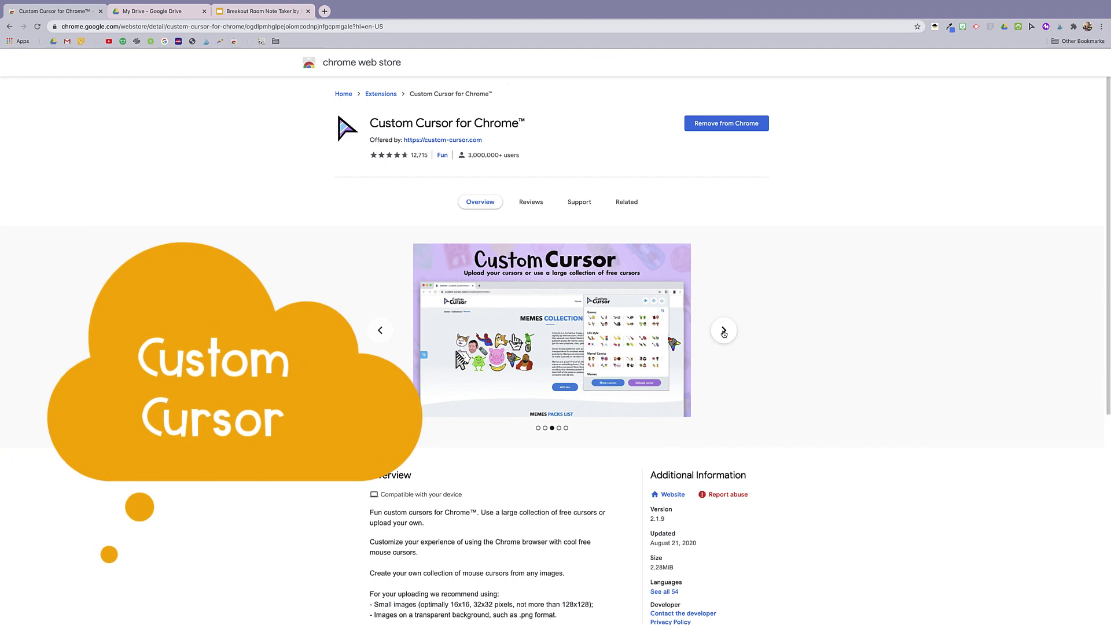
click(723, 331)
click(723, 331)
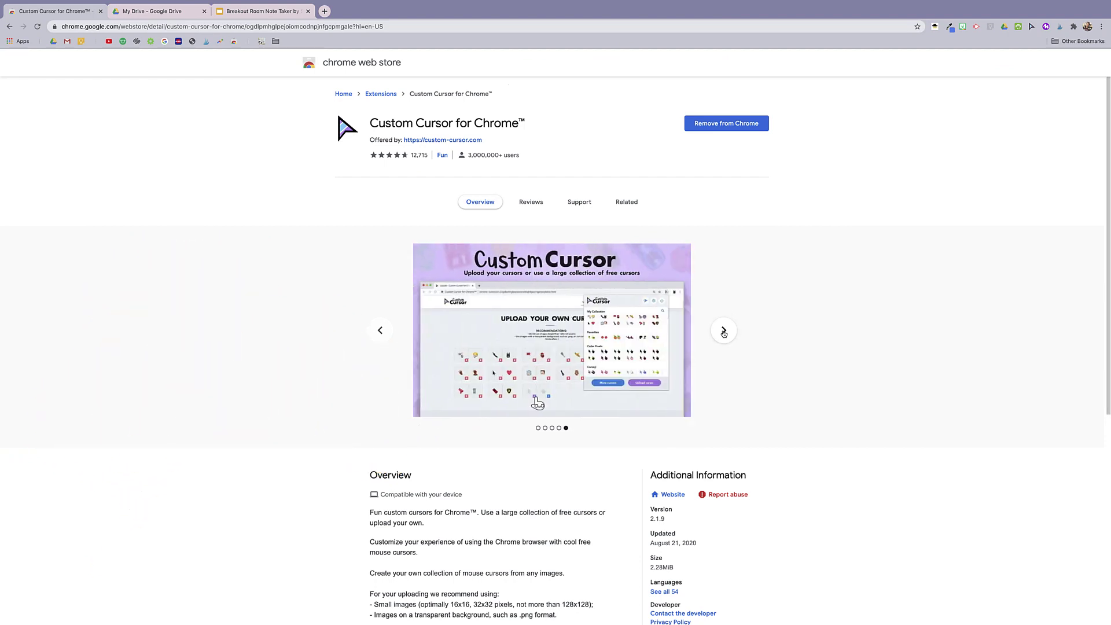
Try the Custom Cursor logo, a Starter hand and Garfield cursors, ending on a Starter hand design.
click(1031, 27)
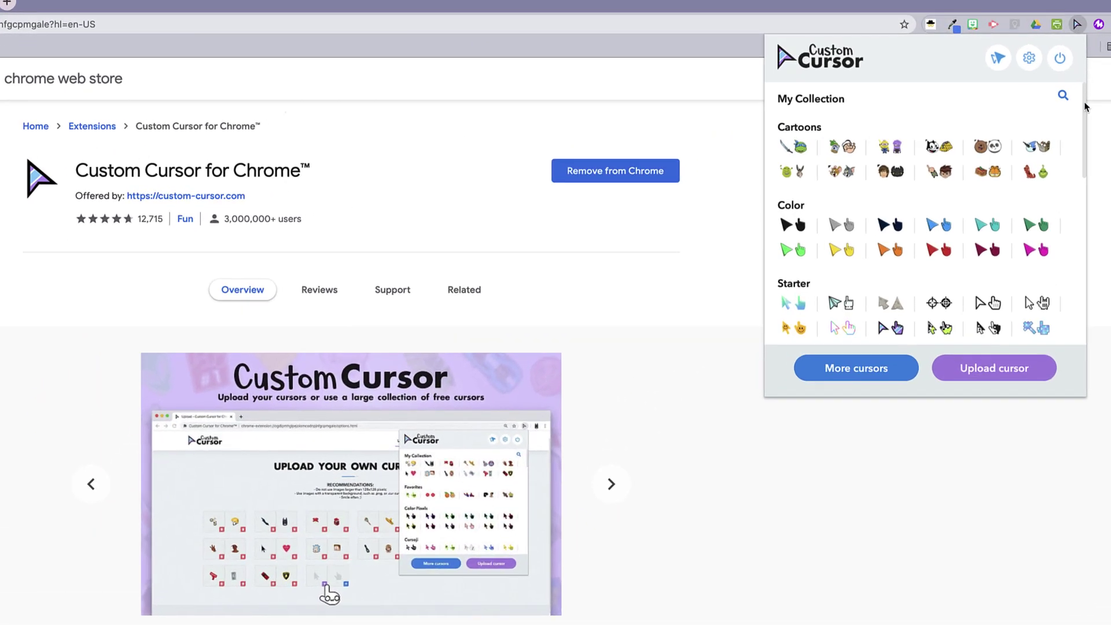
mouse_move(1085, 107)
mouse_down()
mouse_move(1082, 218)
mouse_move(1086, 107)
mouse_up()
click(889, 291)
click(847, 265)
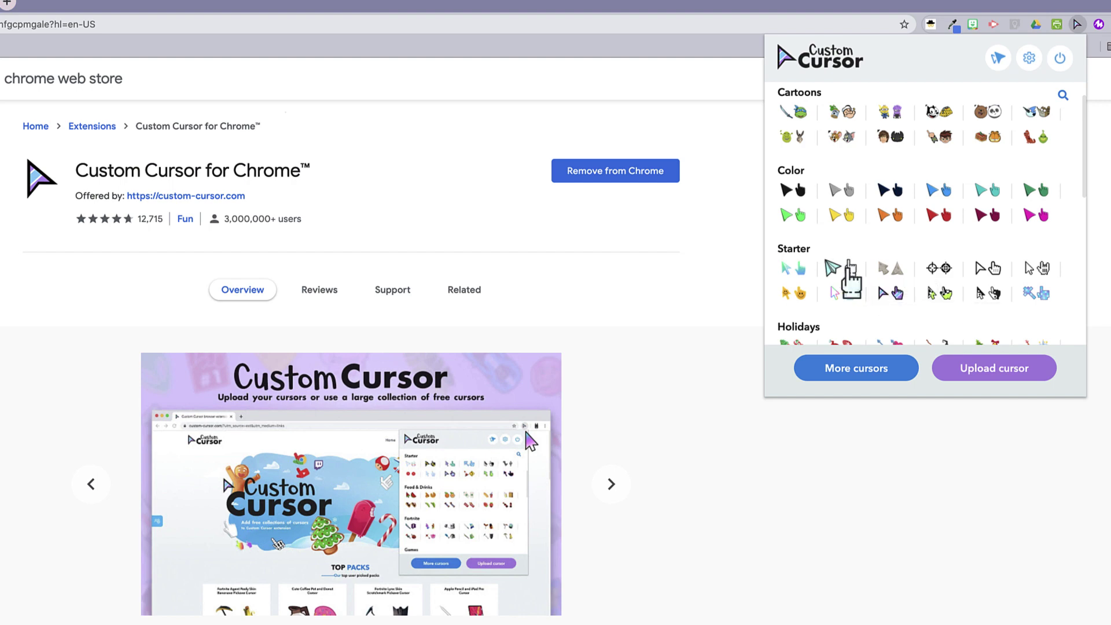
click(986, 138)
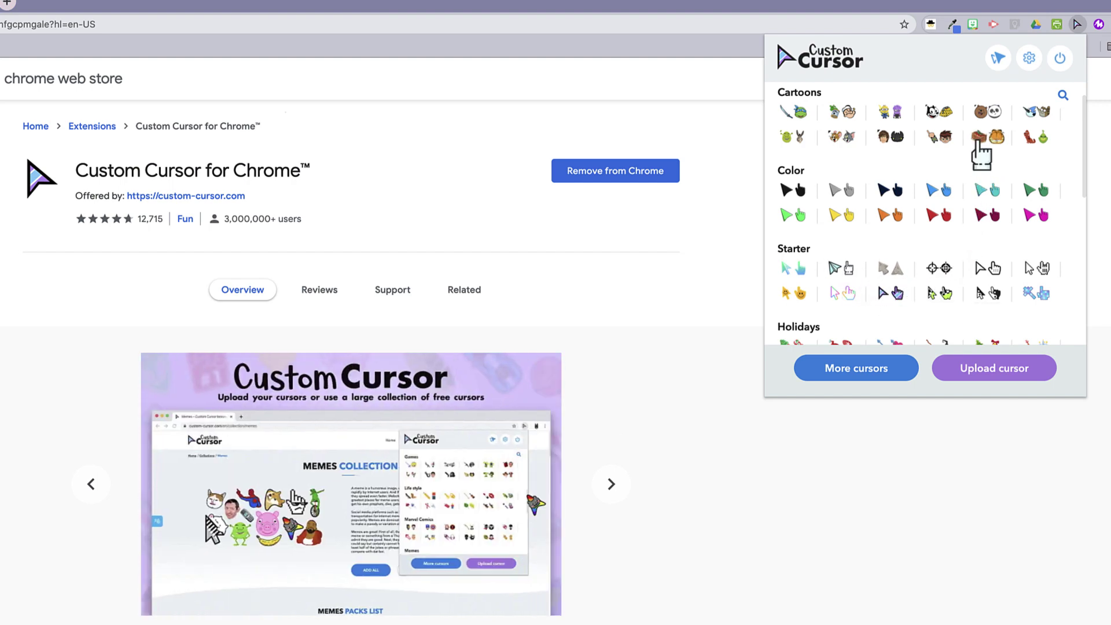
click(896, 288)
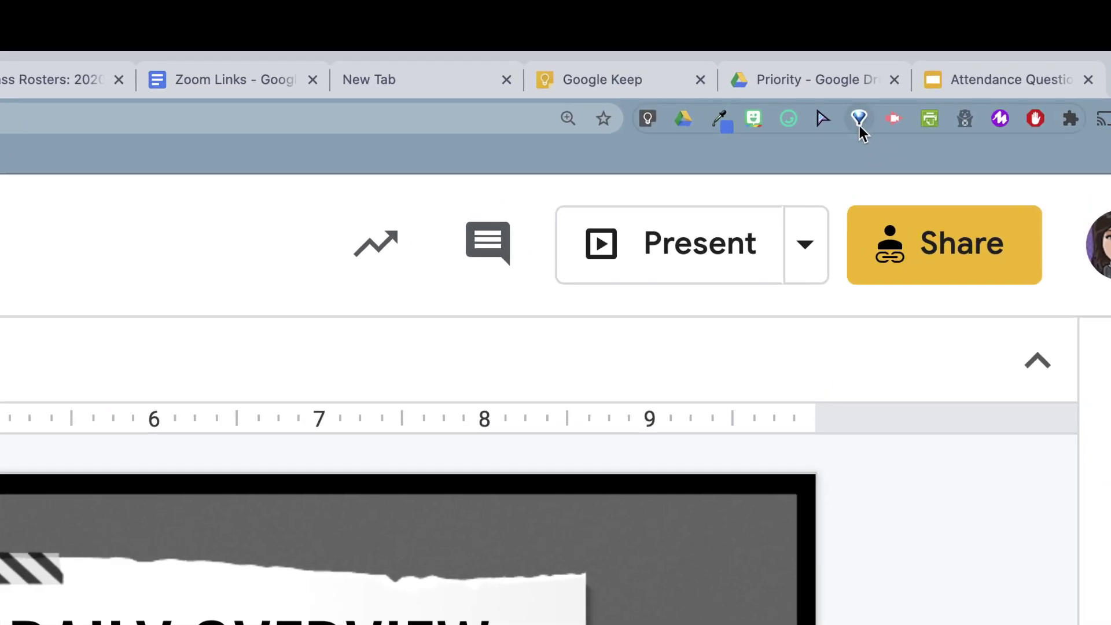
Save tabs to OneTab, remove the 7th Grade slides and duplicate Free Write Notebook, lock the group, restore all 11.
click(859, 121)
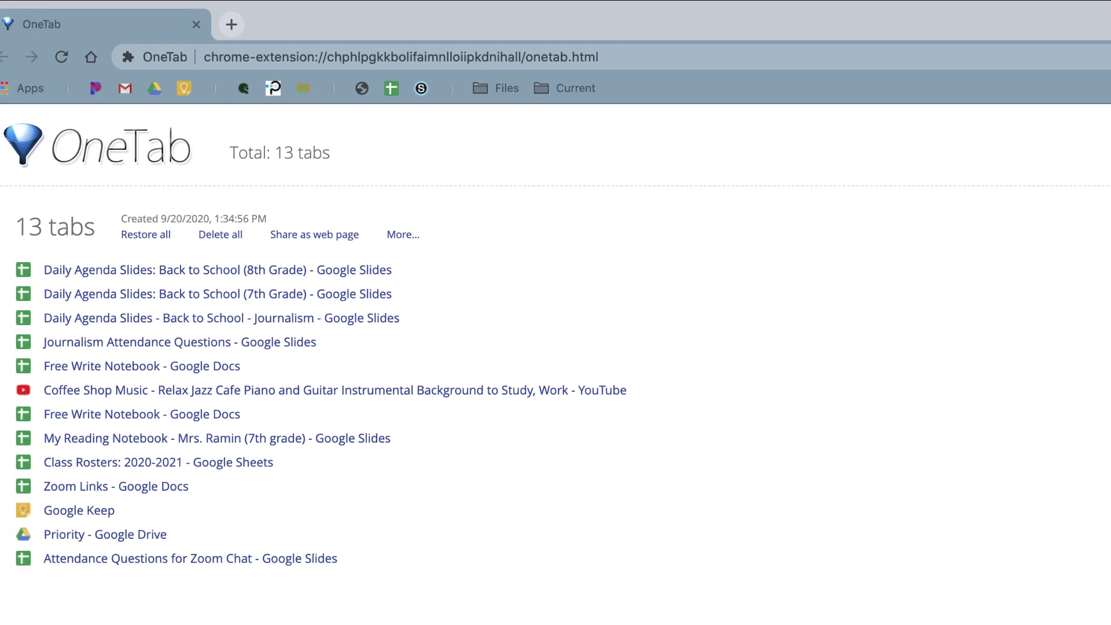
click(17, 293)
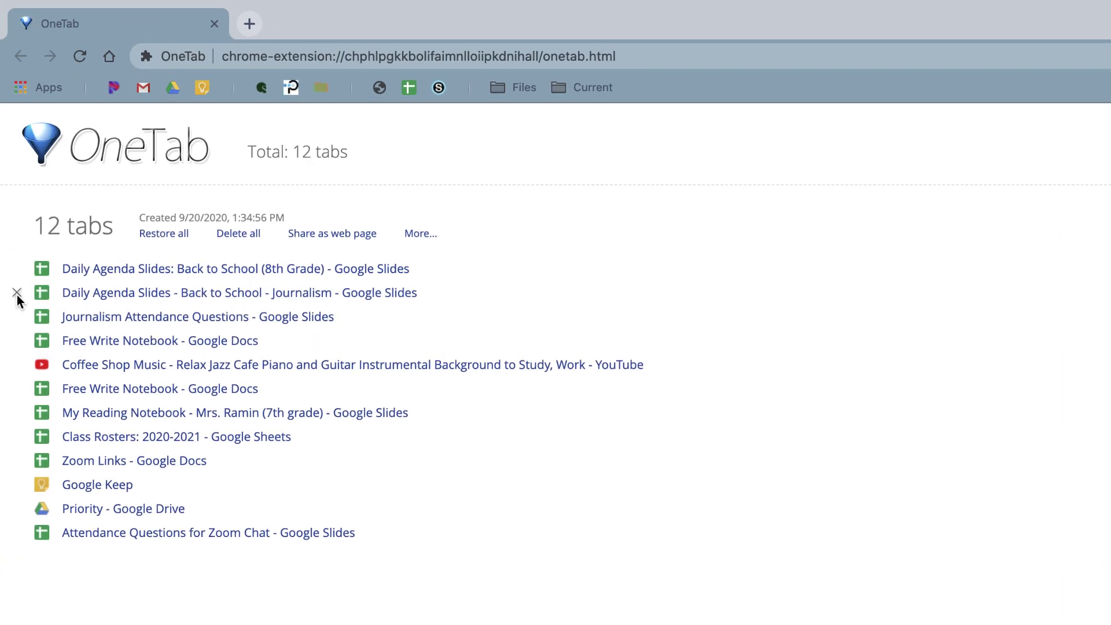
click(16, 342)
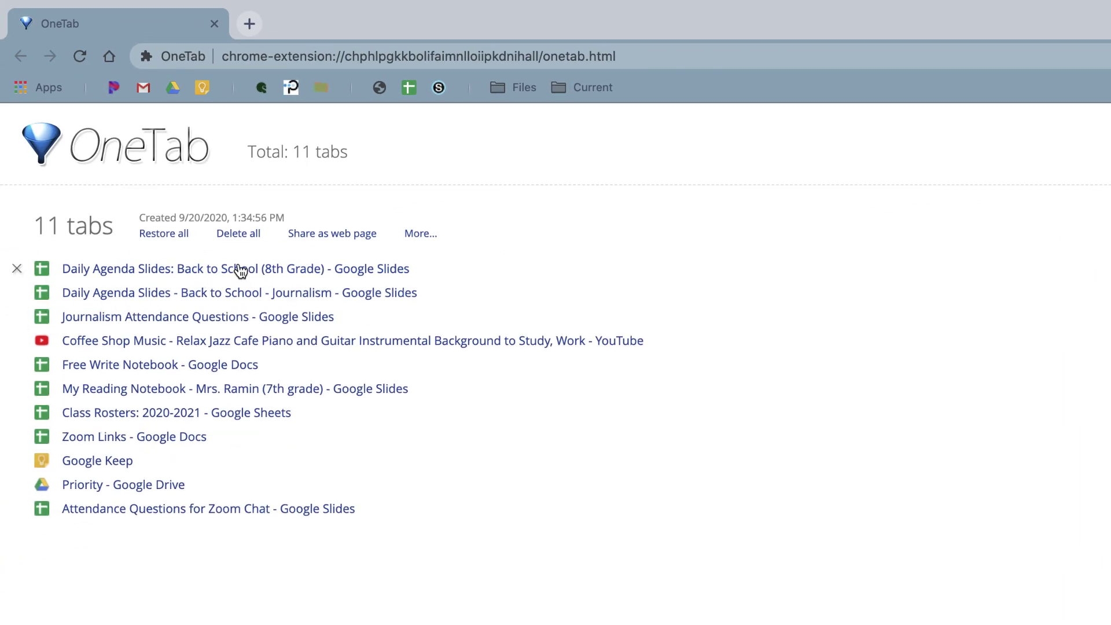
click(421, 233)
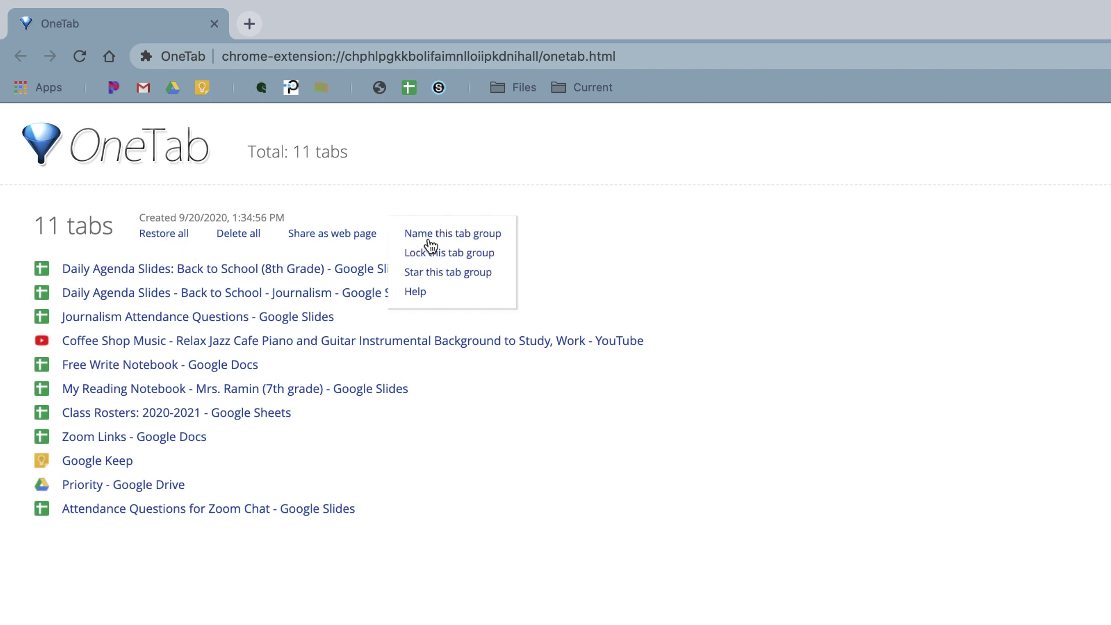
click(432, 254)
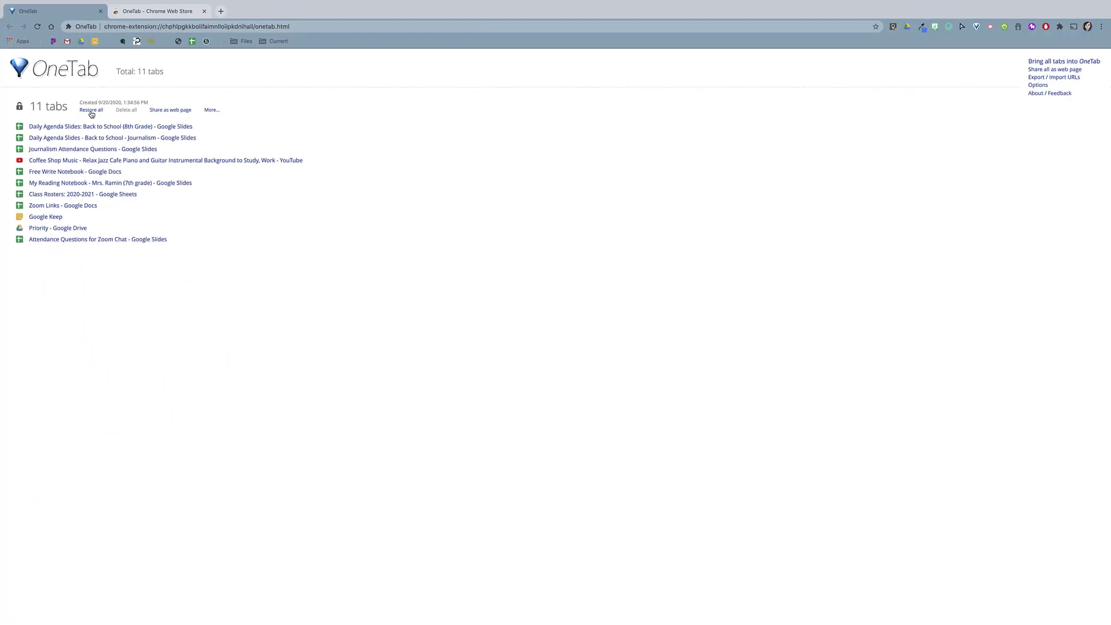
click(92, 110)
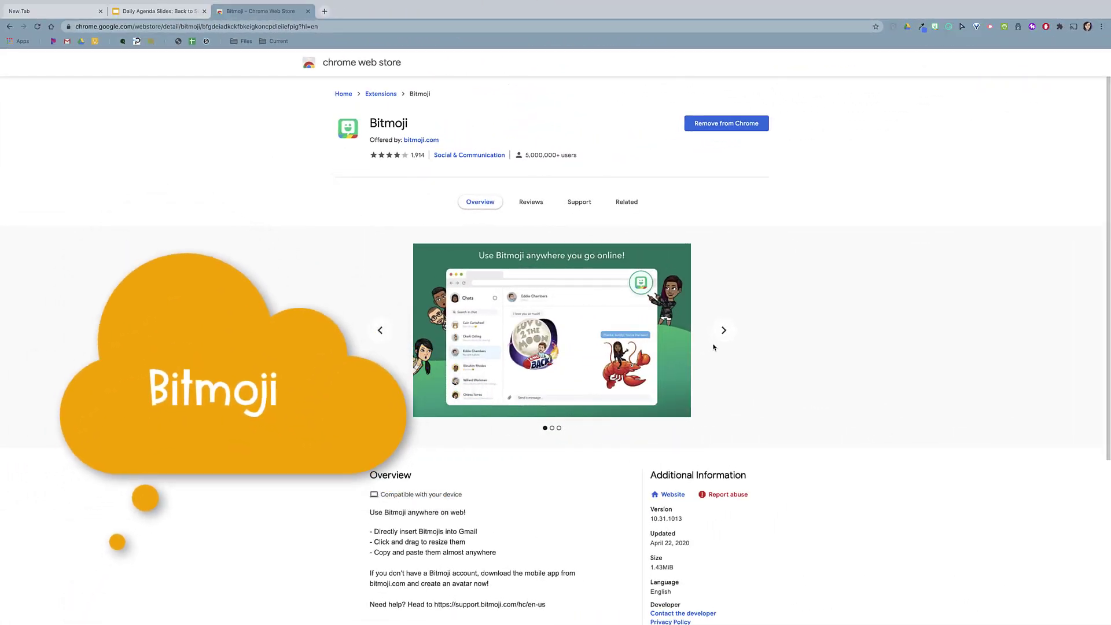
Page through the Bitmoji screenshots and drop the pencil Bitmoji onto the Welcome Back slide.
click(718, 340)
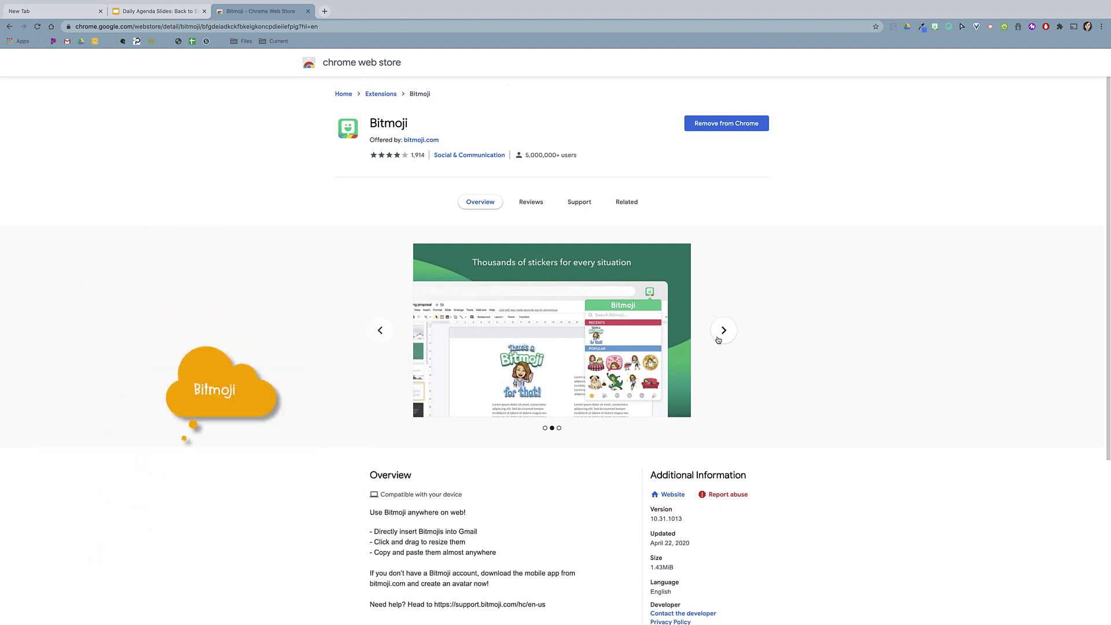
click(718, 340)
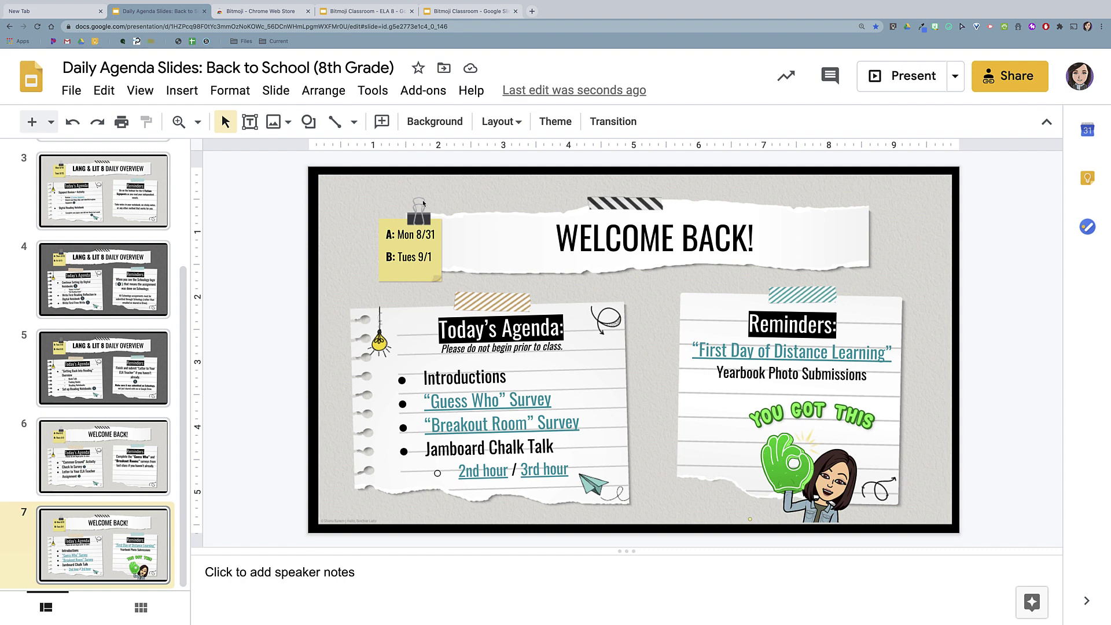
click(935, 27)
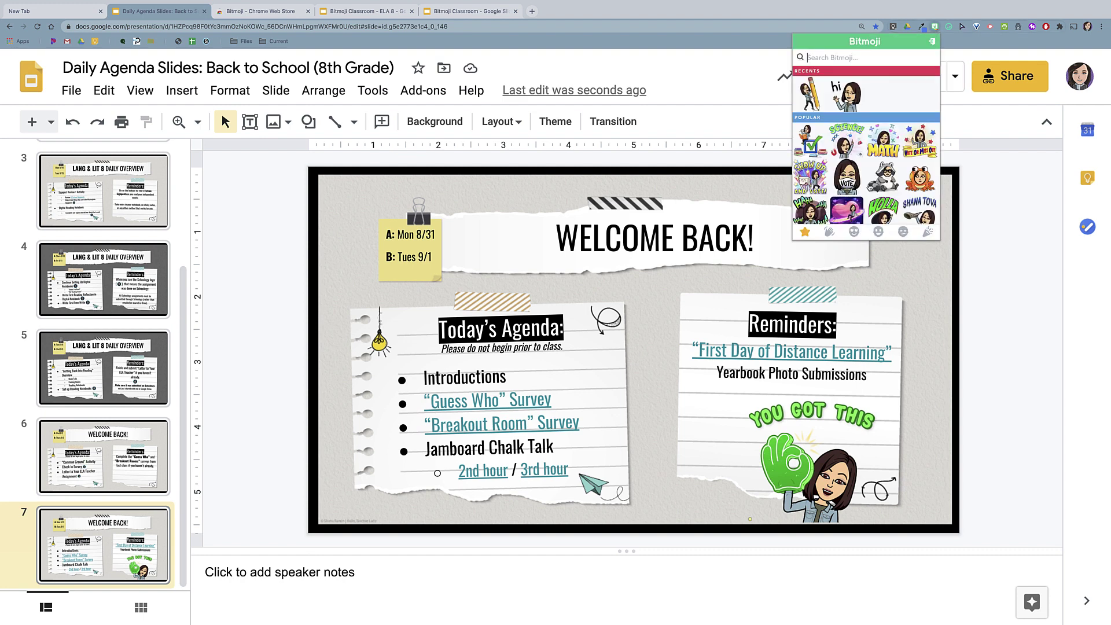
drag(813, 101, 634, 355)
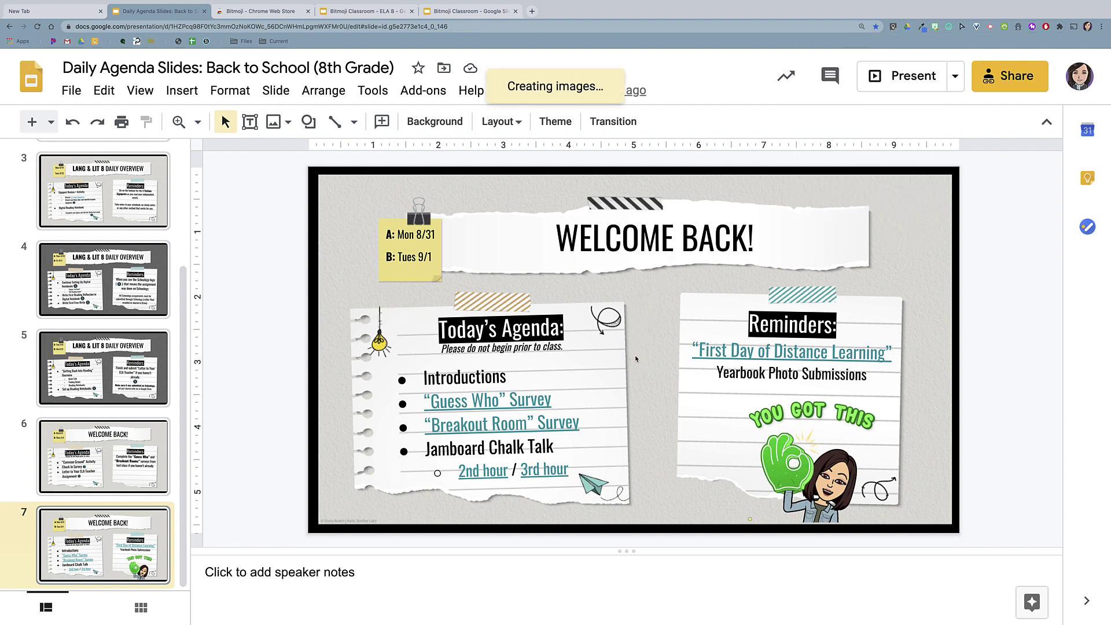
Move the pencil Bitmoji beside the agenda list, shrink it, and switch to the Bitmoji Classroom deck.
mouse_move(809, 504)
mouse_down()
mouse_move(439, 371)
mouse_move(376, 395)
mouse_up()
drag(471, 366, 434, 404)
drag(375, 433, 367, 426)
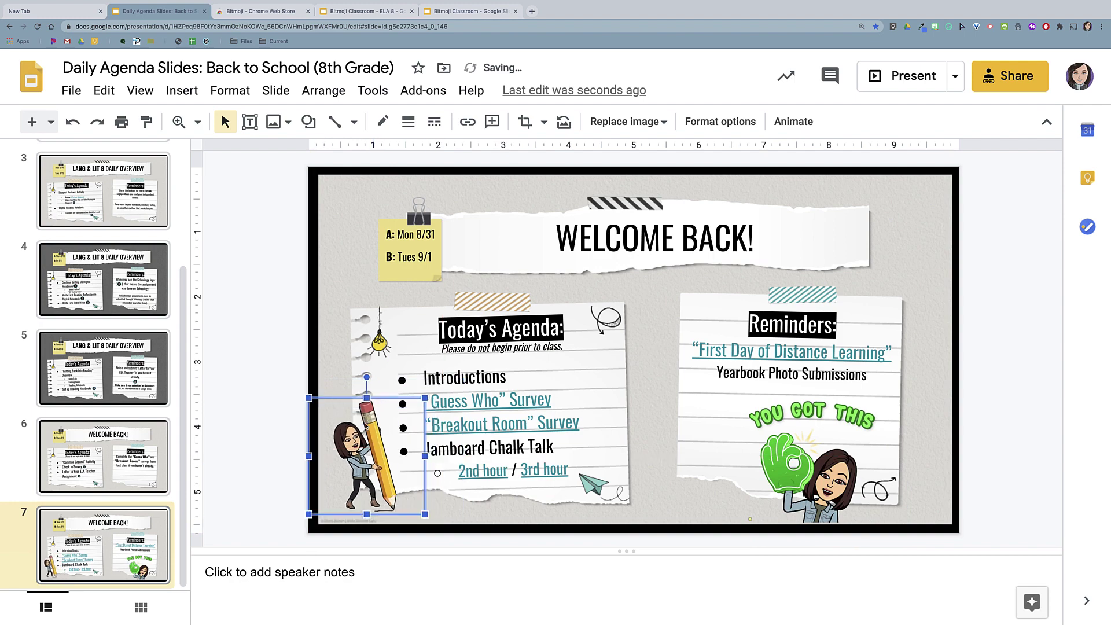
click(279, 398)
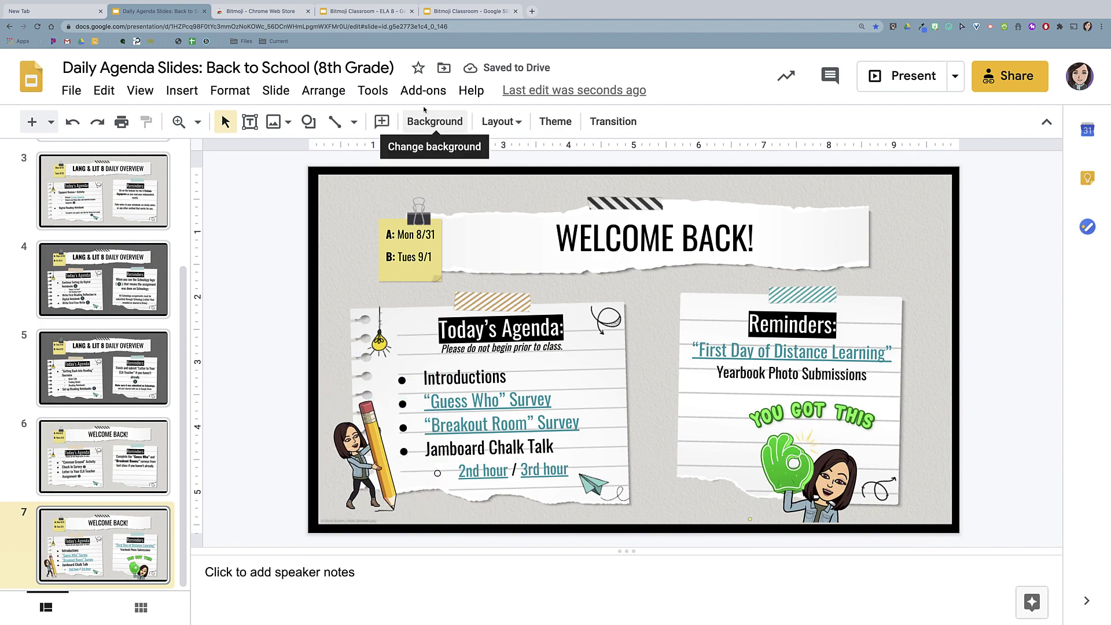
click(472, 12)
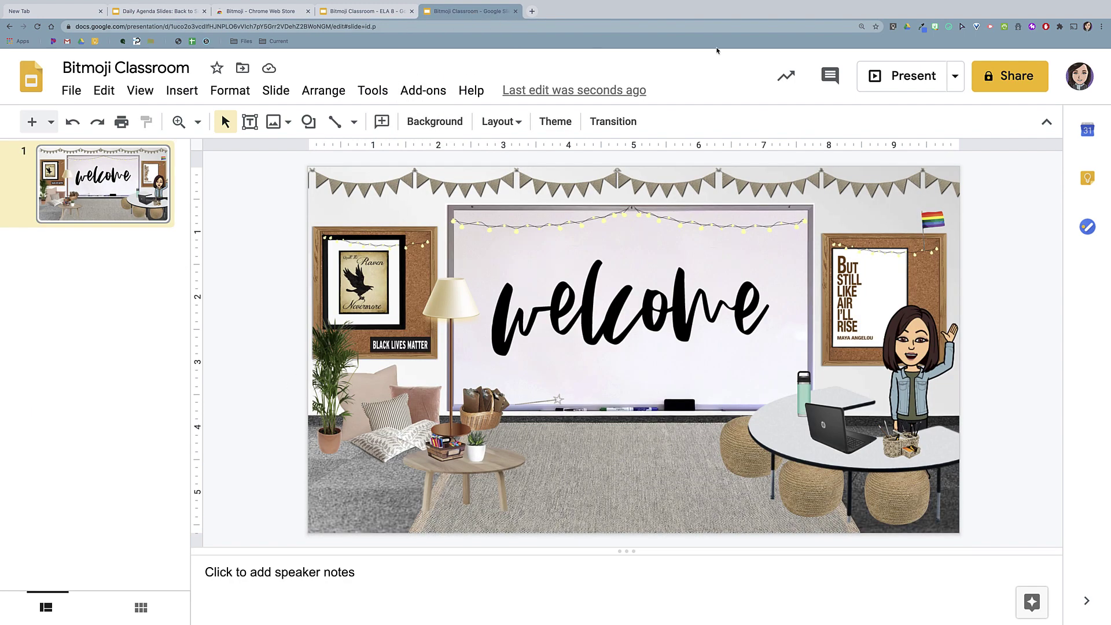
Search the Bitmoji picker for 'pose', then replace it with a 'type any text' search.
click(935, 27)
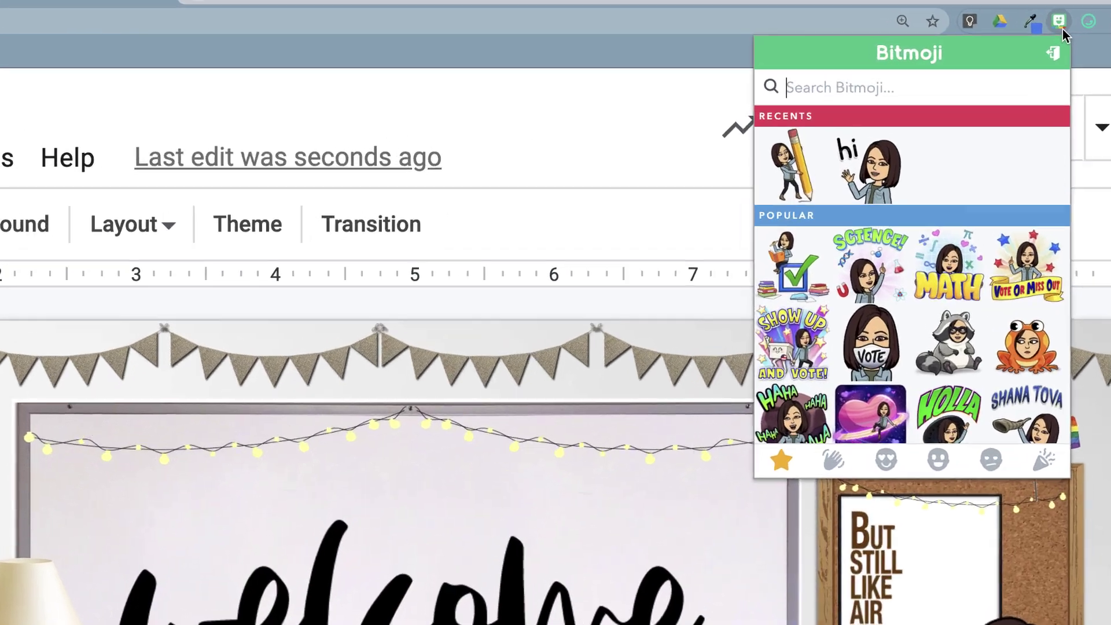
text(pose)
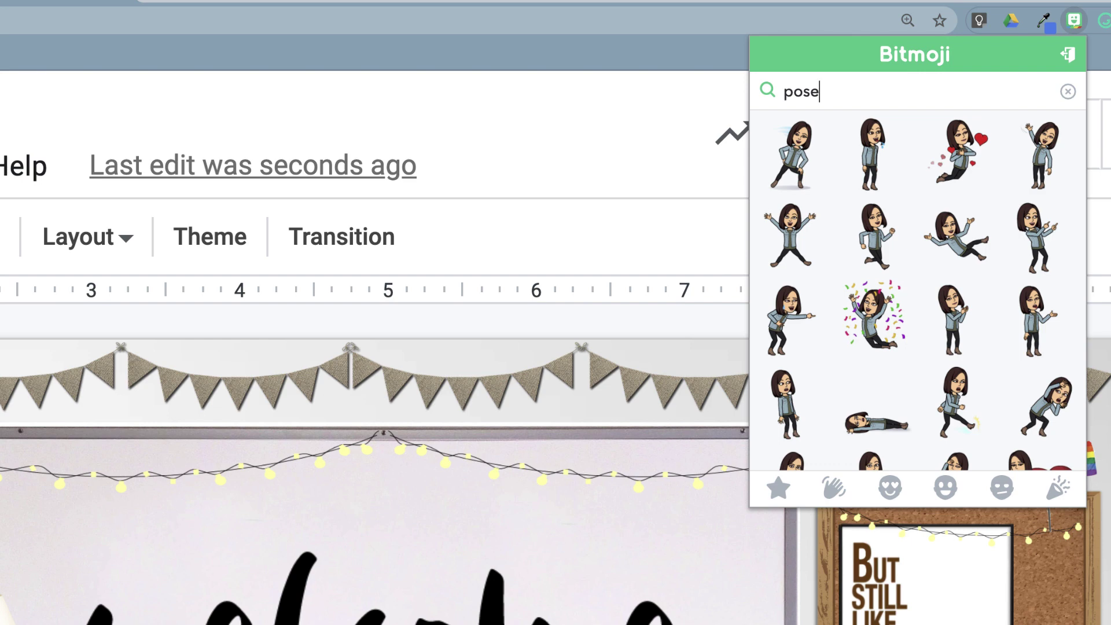
key(BackSpace)
key(BackSpace)
key(BackSpace)
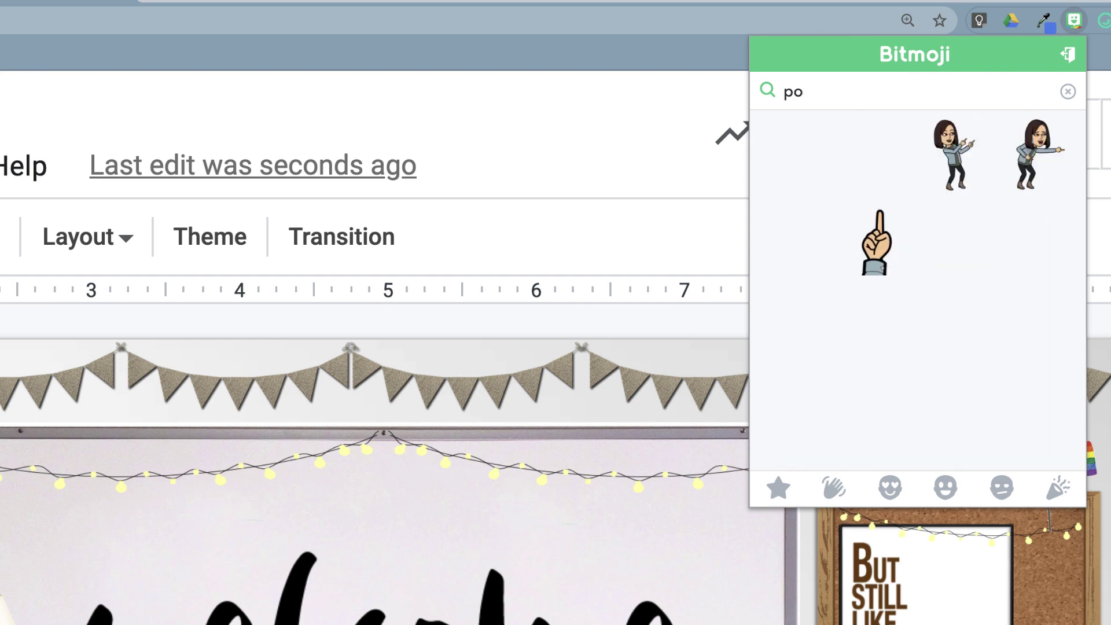
text(type an)
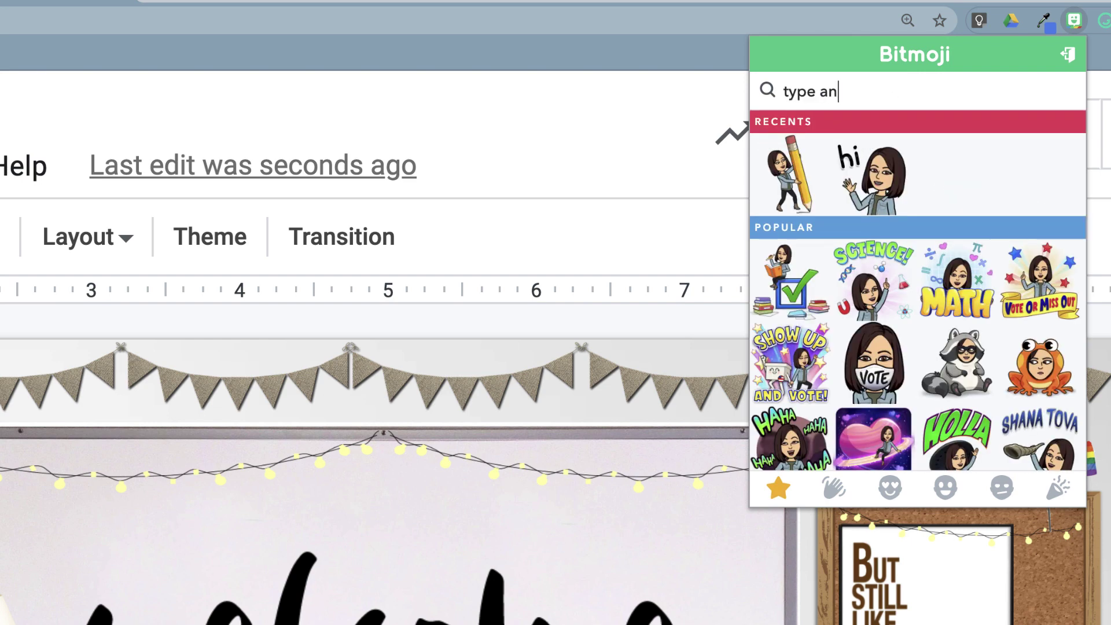
text(y text)
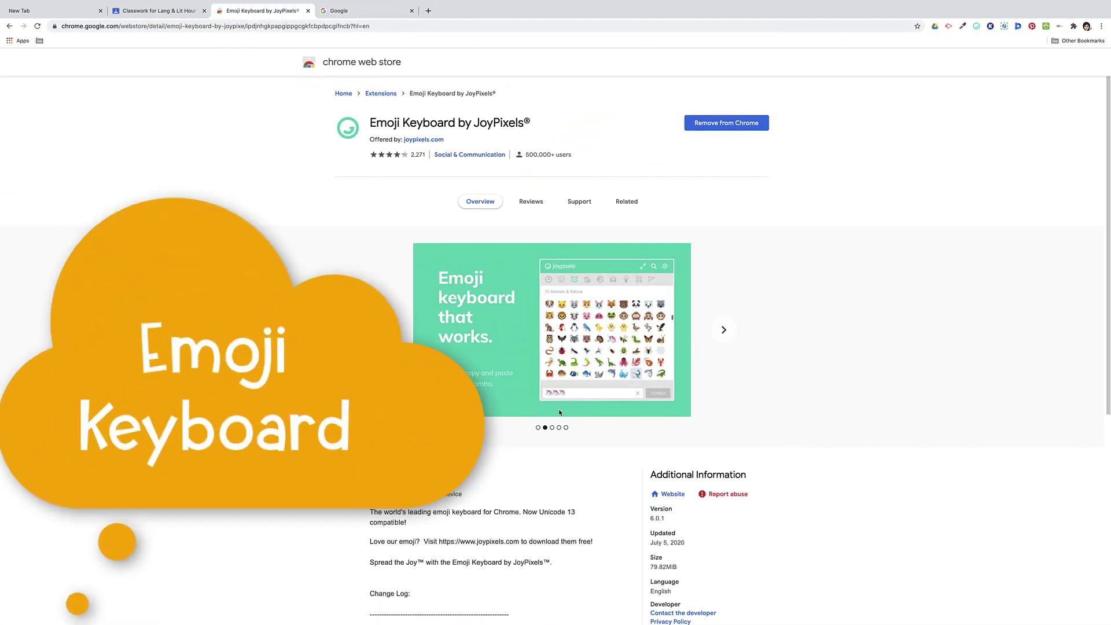
Go through all five Emoji Keyboard screenshots, then switch to the Lang & Lit Hour 2 Classwork page.
click(381, 336)
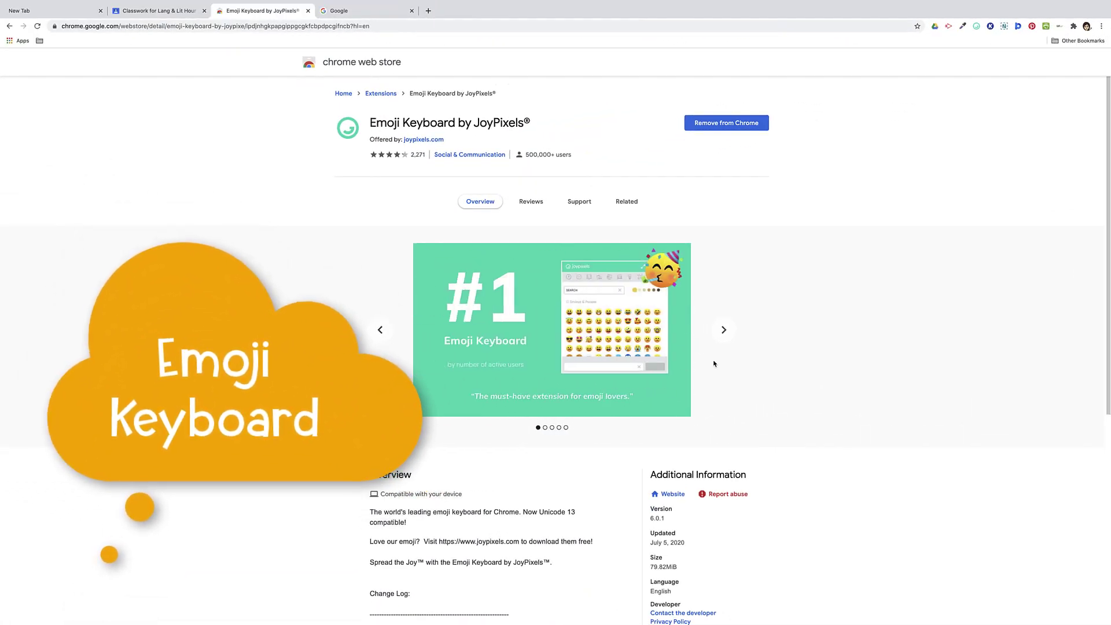
click(722, 332)
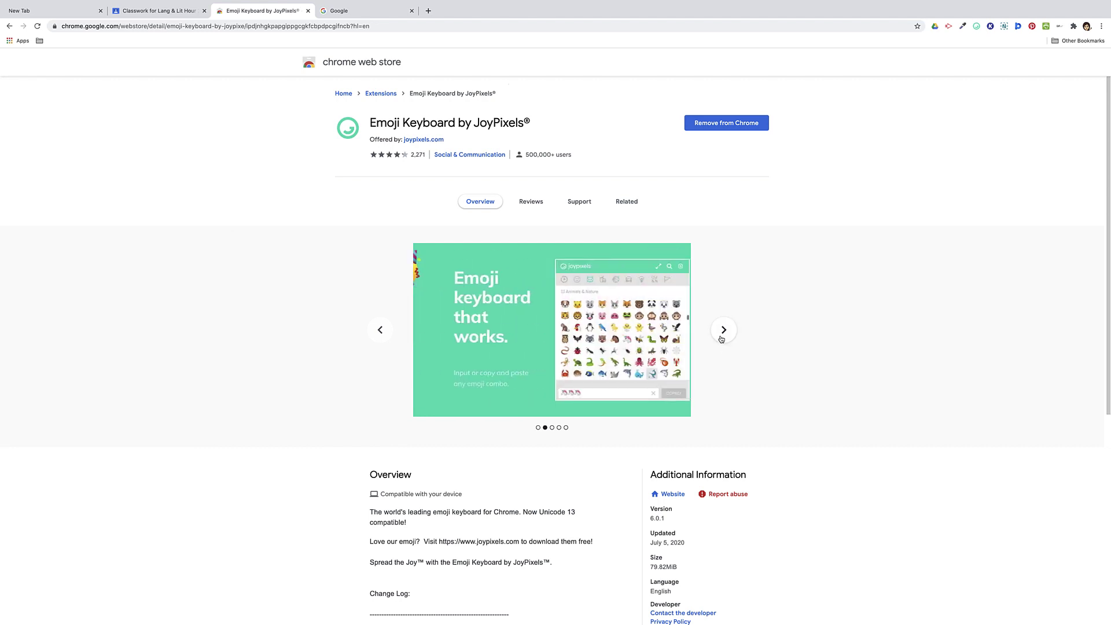
click(721, 338)
click(721, 338)
click(720, 338)
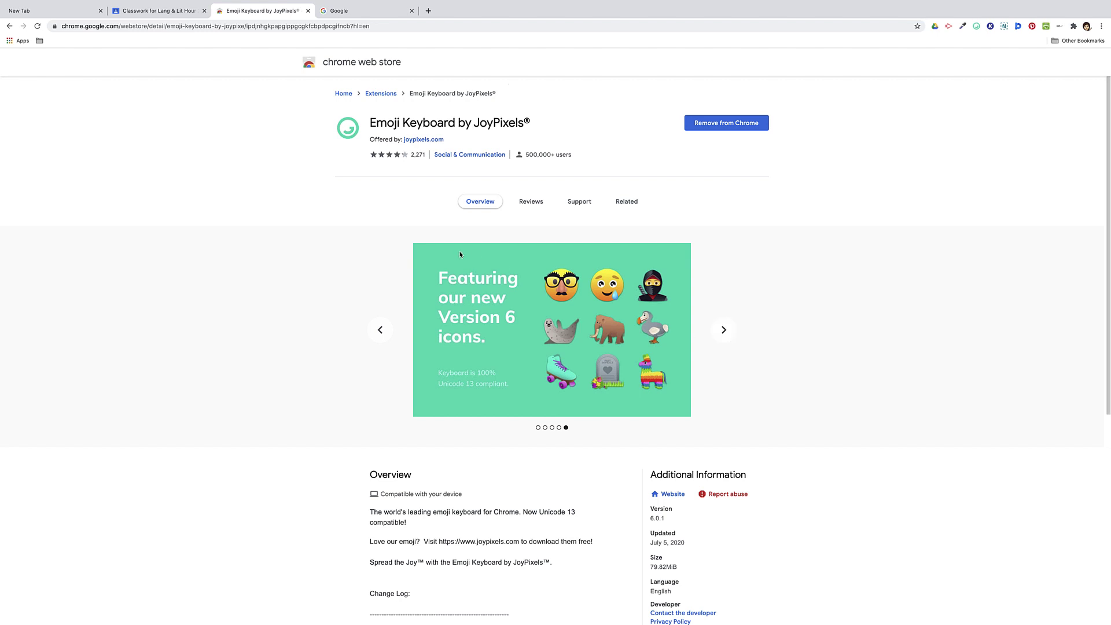
click(169, 16)
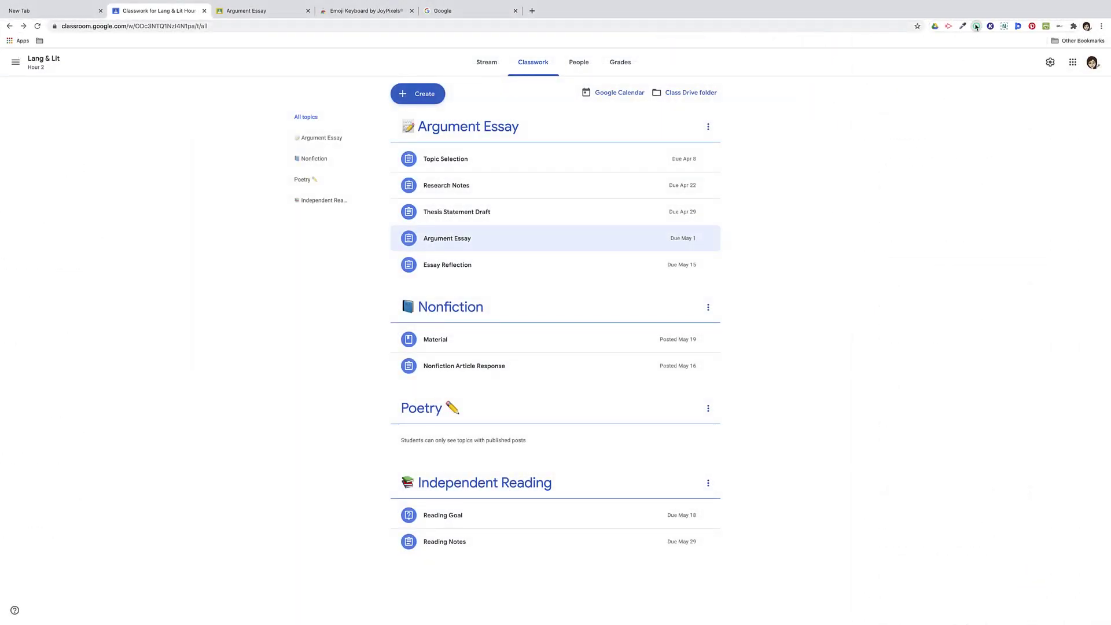
Copy the grinning face emoji from the top of the JoyPixels emoji keyboard grid.
click(976, 26)
scroll(1010, 287, down, 5)
scroll(1010, 285, down, 5)
scroll(1009, 285, up, 7)
scroll(1009, 285, up, 4)
click(754, 269)
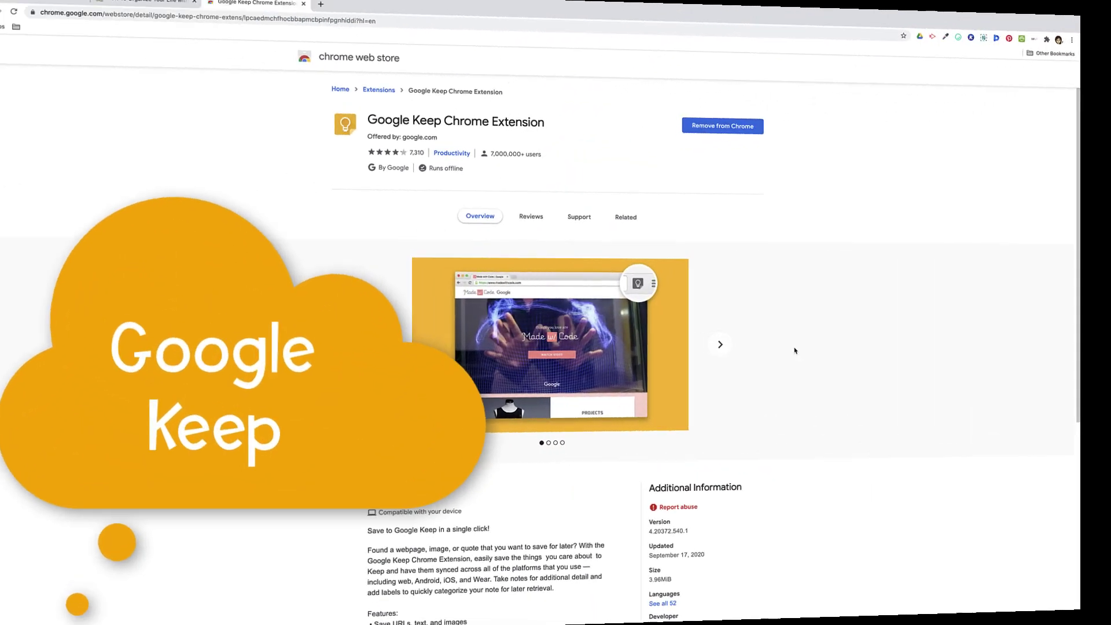
Advance the Google Keep screenshots, then read the blog post down to section 5, Use the Google Chrome Extension.
click(724, 345)
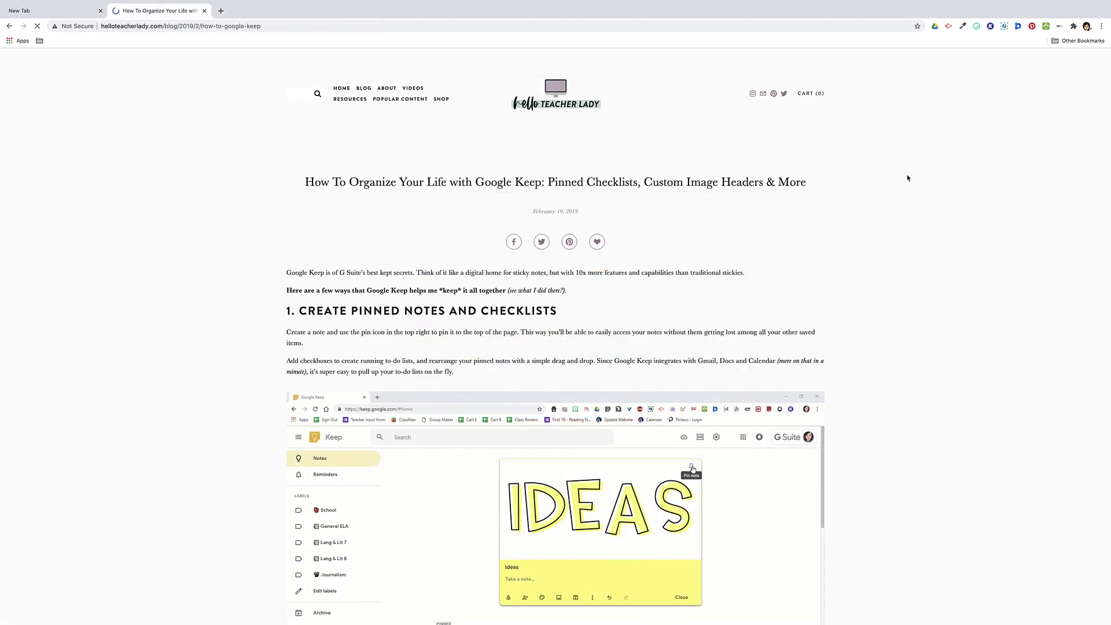
scroll(907, 178, down, 3)
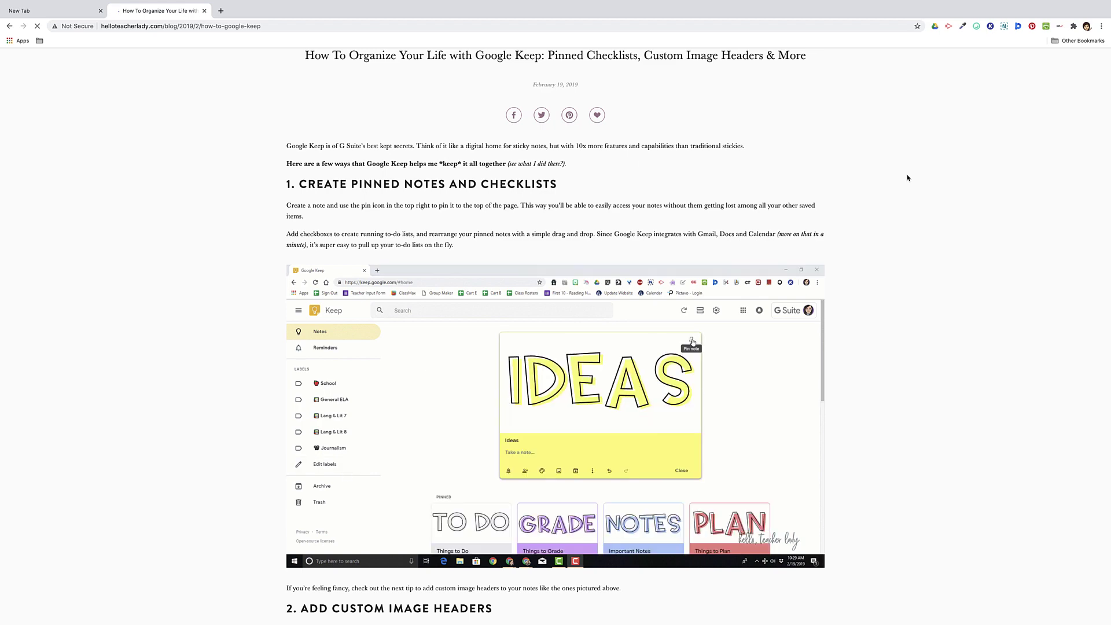
scroll(907, 178, down, 7)
scroll(908, 178, down, 4)
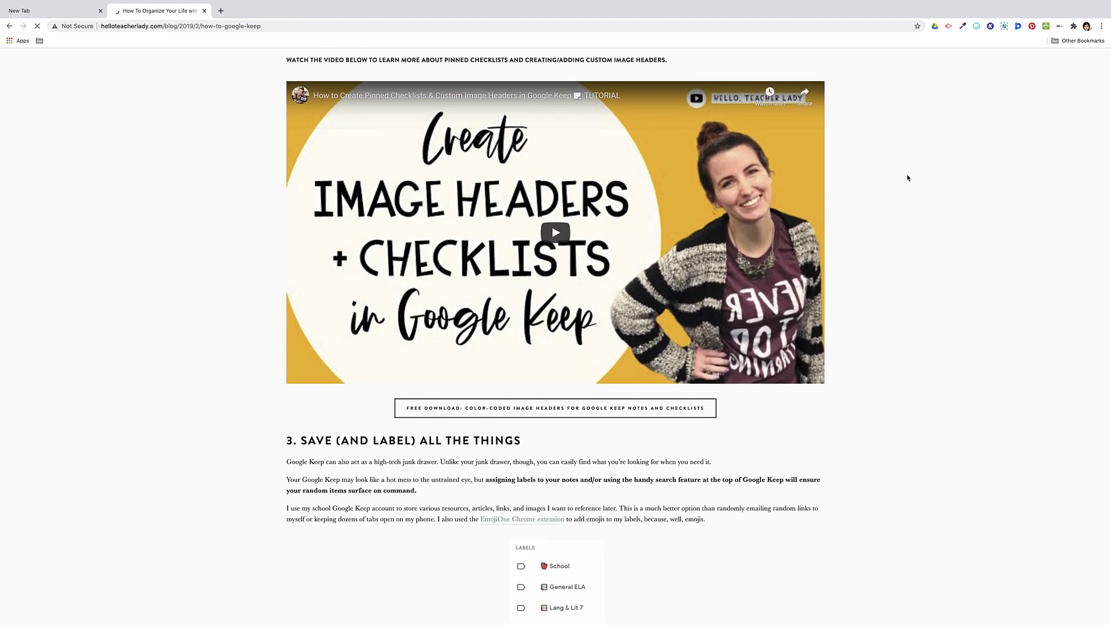
scroll(907, 177, down, 5)
scroll(908, 177, down, 6)
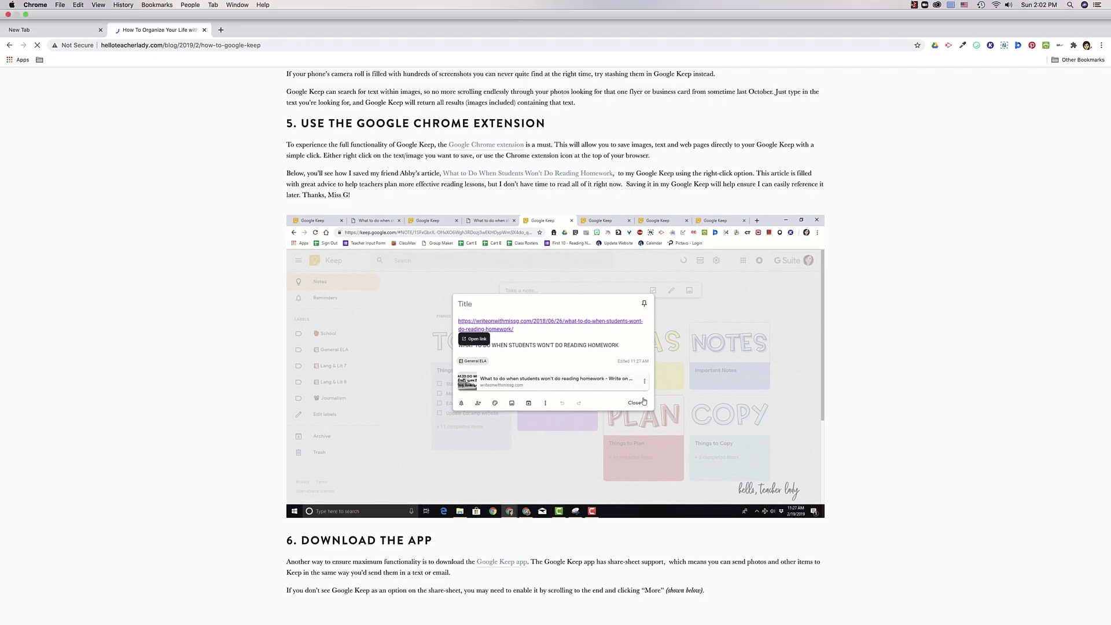
click(913, 4)
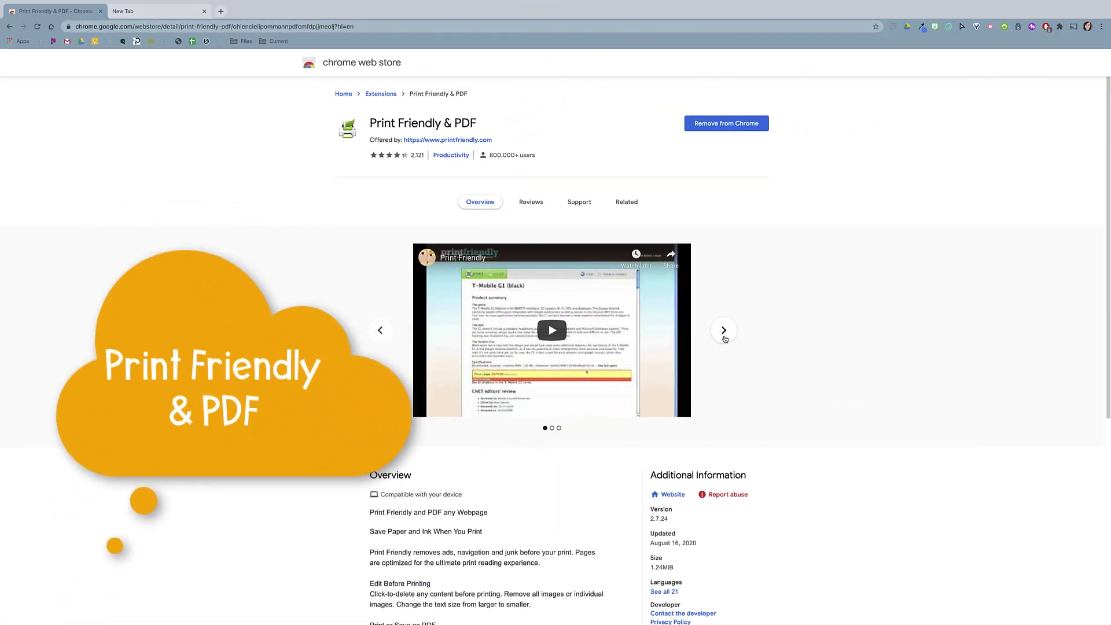
View the second Print Friendly screenshot, then skim the BBC social media article and preview it printer-friendly.
click(724, 331)
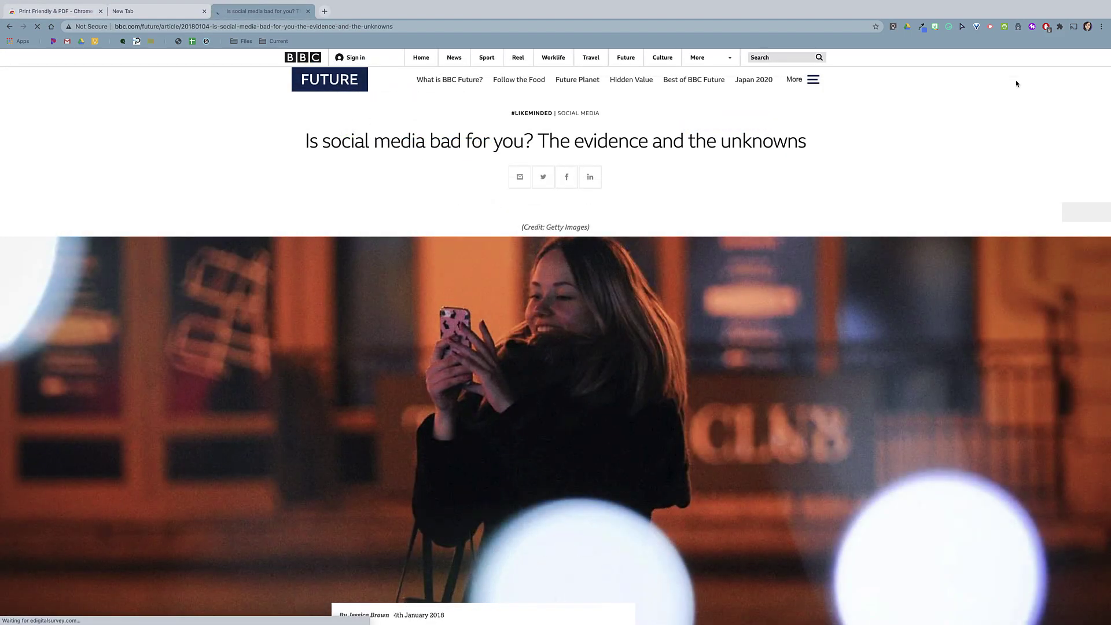
scroll(1016, 83, down, 20)
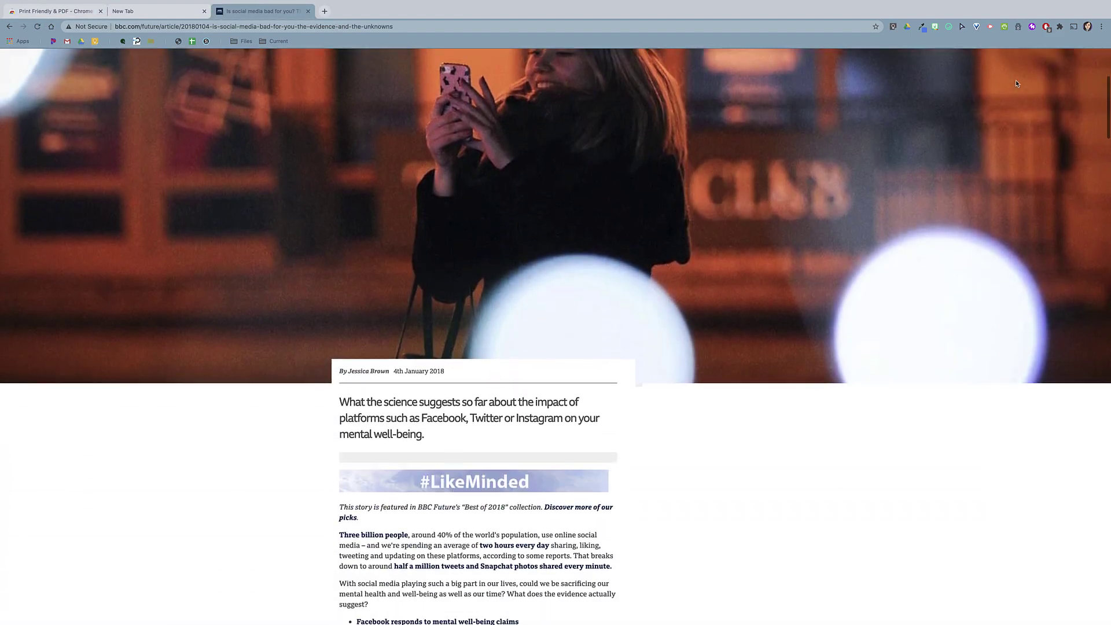
scroll(1017, 84, up, 20)
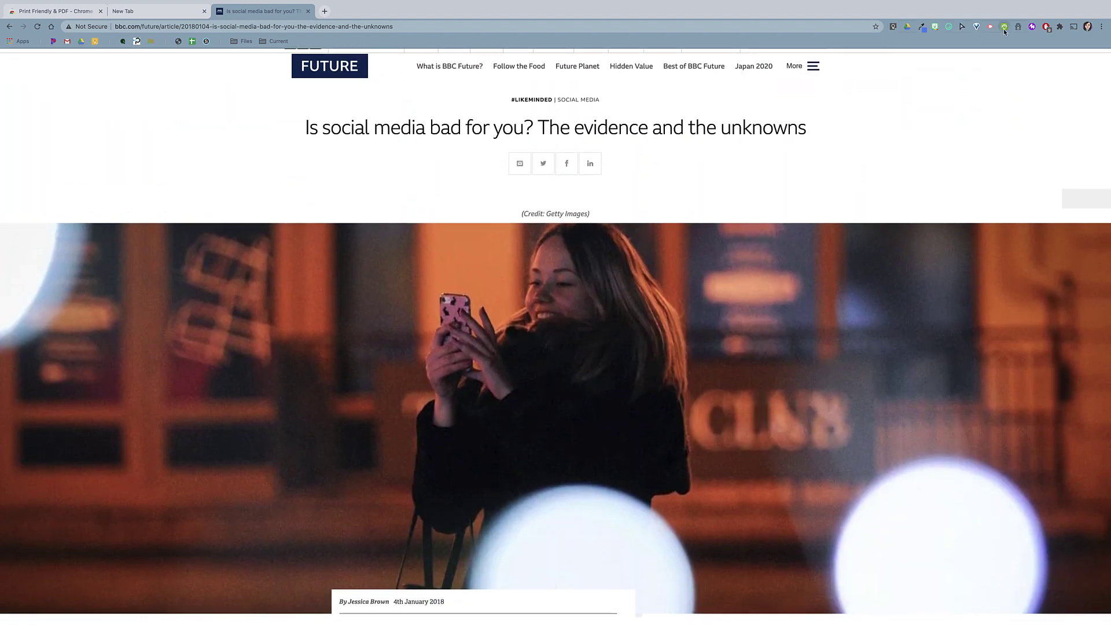
click(1004, 29)
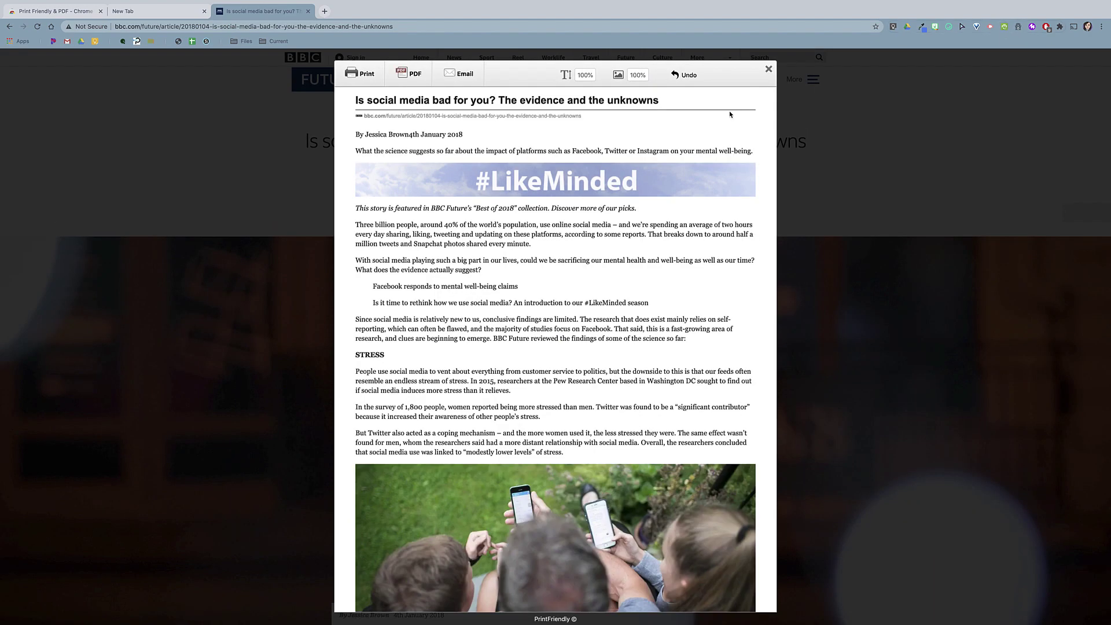
Remove the #LikeMinded banner image from the Print Friendly preview of the BBC article.
scroll(735, 108, down, 10)
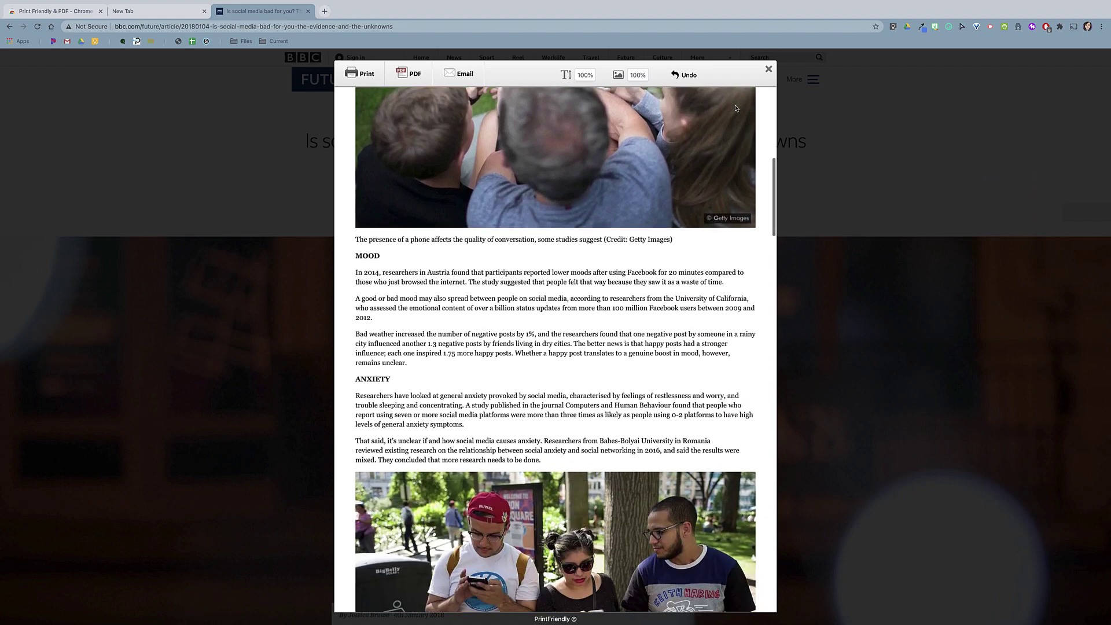
scroll(736, 108, down, 9)
scroll(735, 108, up, 12)
scroll(735, 108, up, 8)
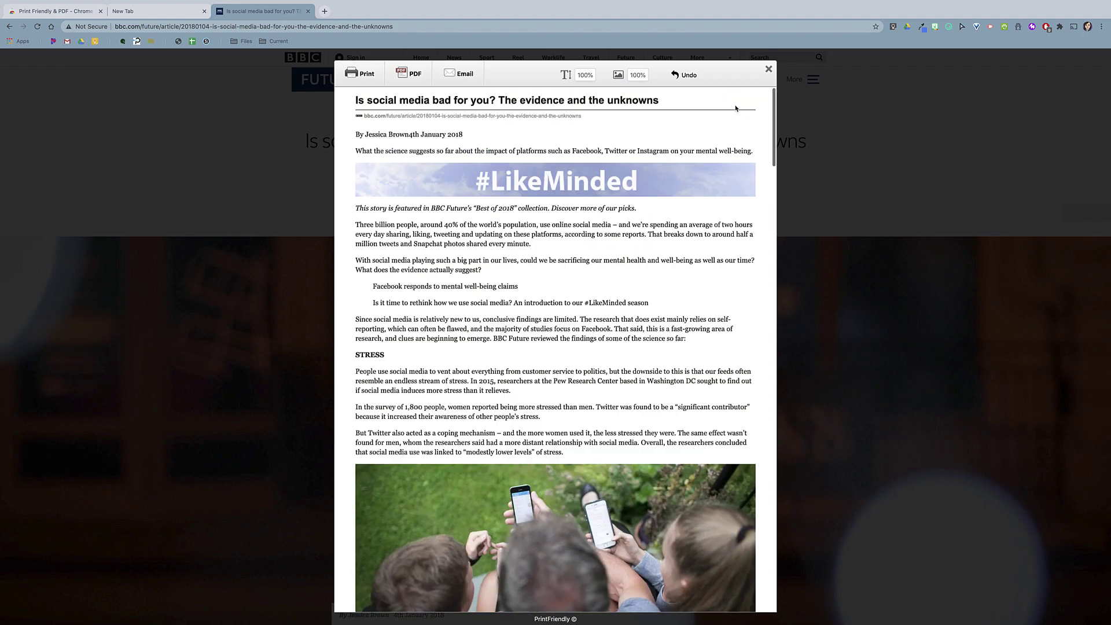
mouse_move(568, 158)
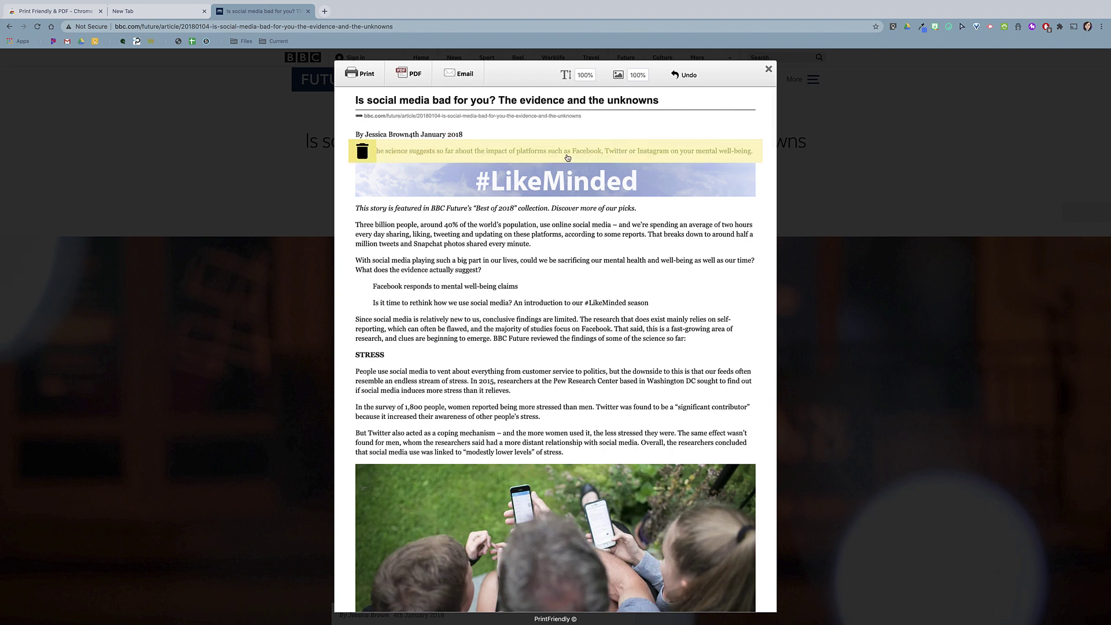
mouse_move(456, 177)
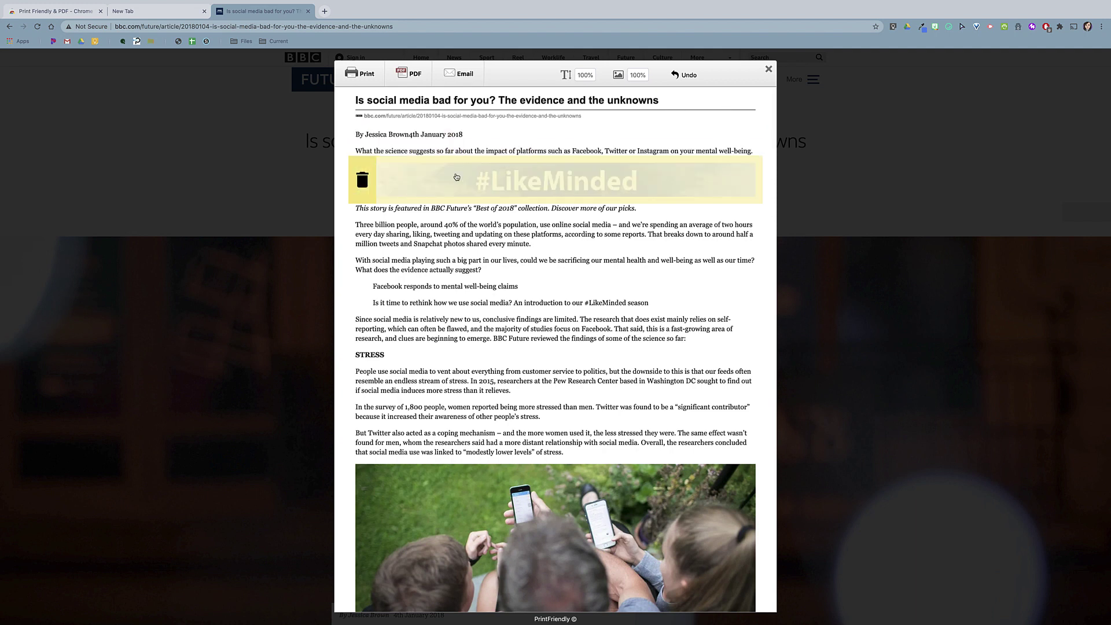
click(361, 180)
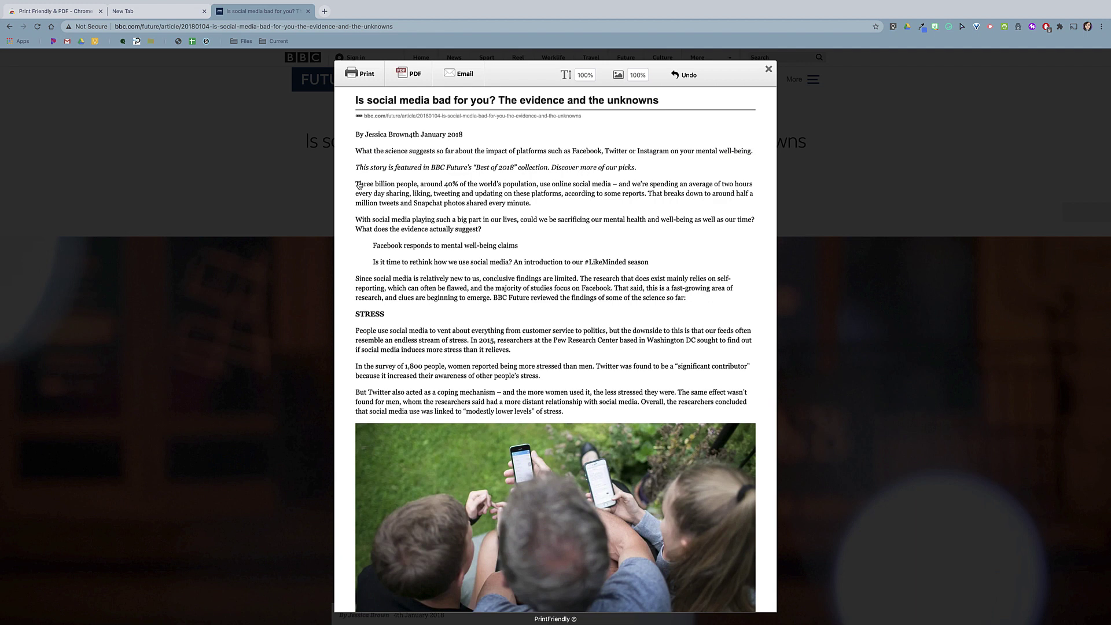